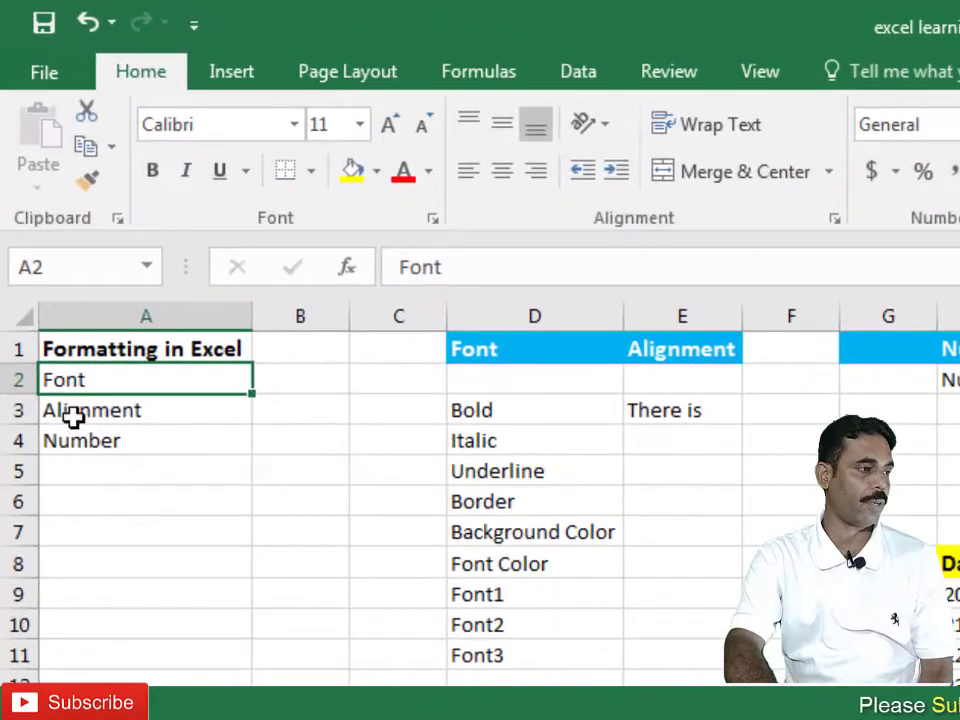
left_click(36, 204)
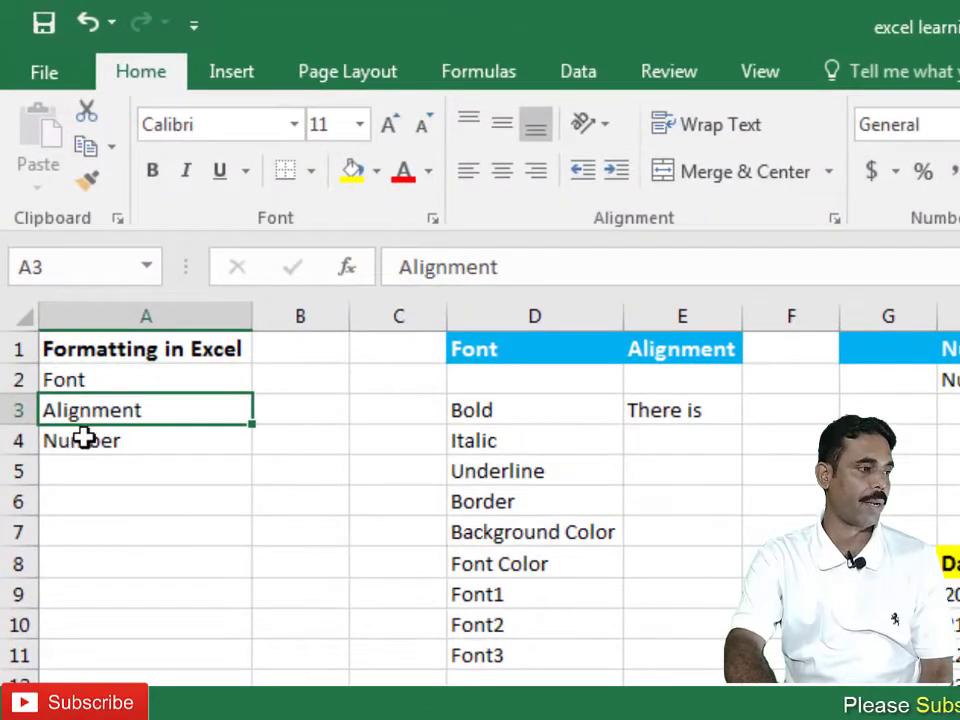
left_click(84, 384)
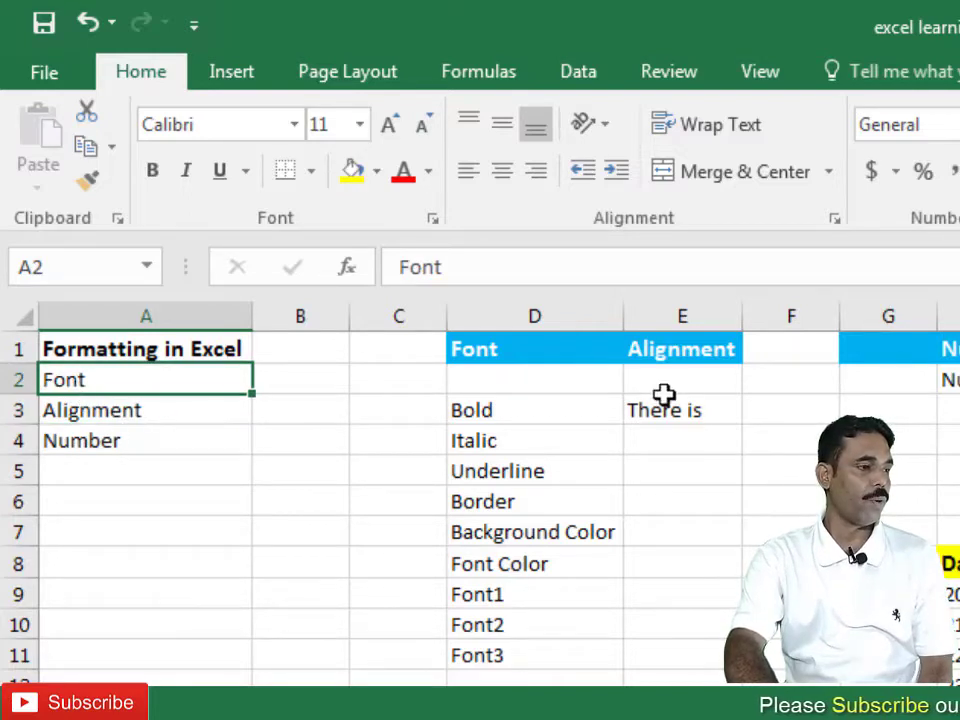
left_click(480, 410)
left_click(489, 441)
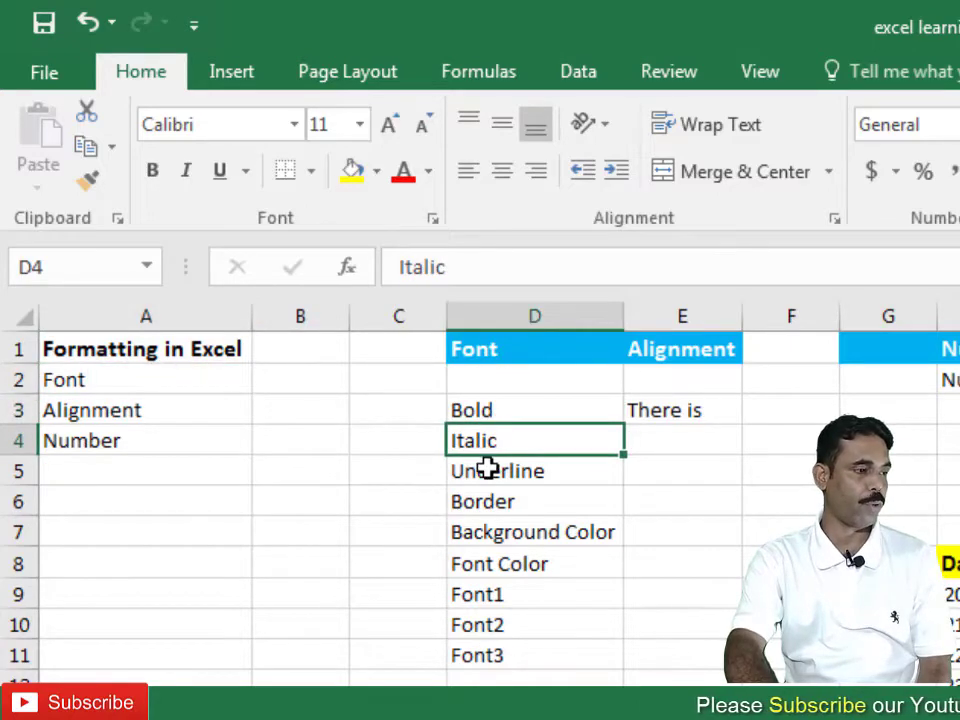
left_click(489, 466)
left_click(489, 501)
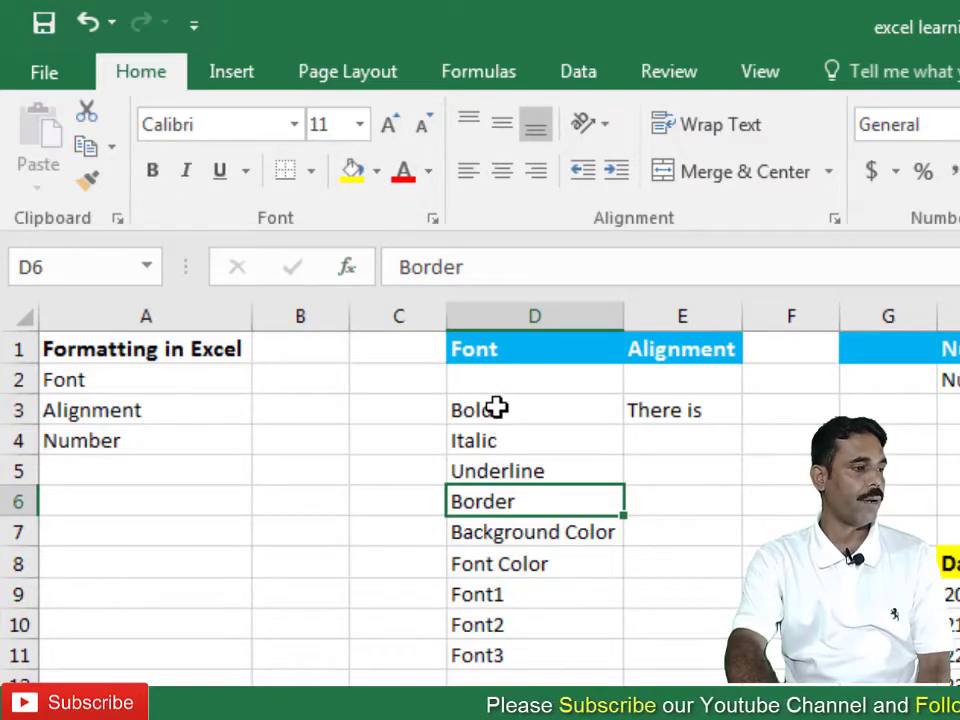
Apply bold to the "Bold" text in cell D3, and remove the bold formatting again.
left_click(500, 412)
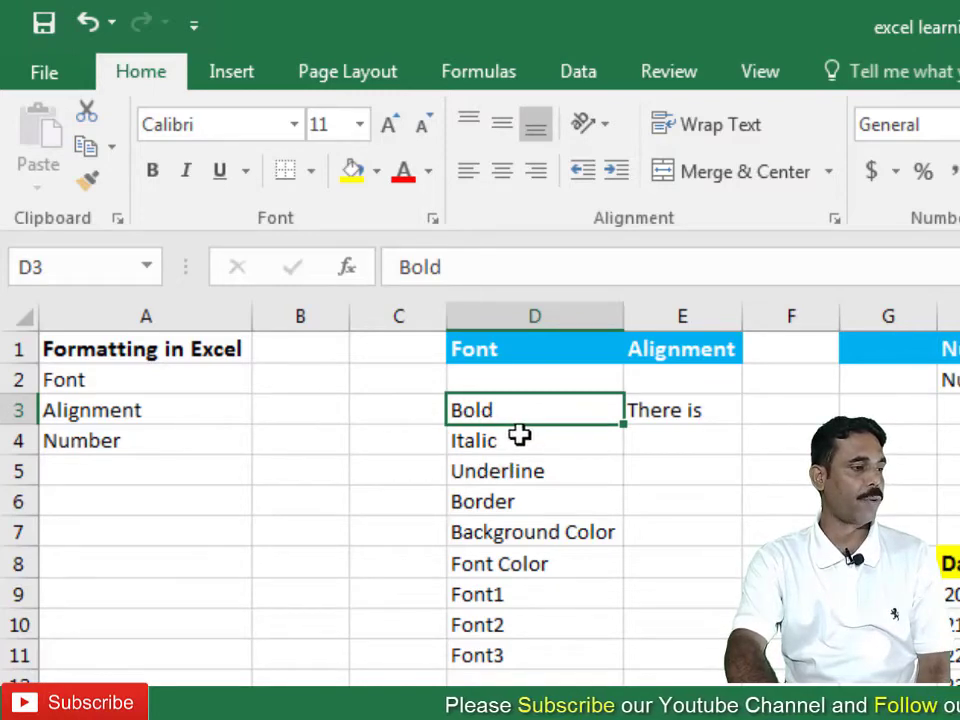
left_click(154, 172)
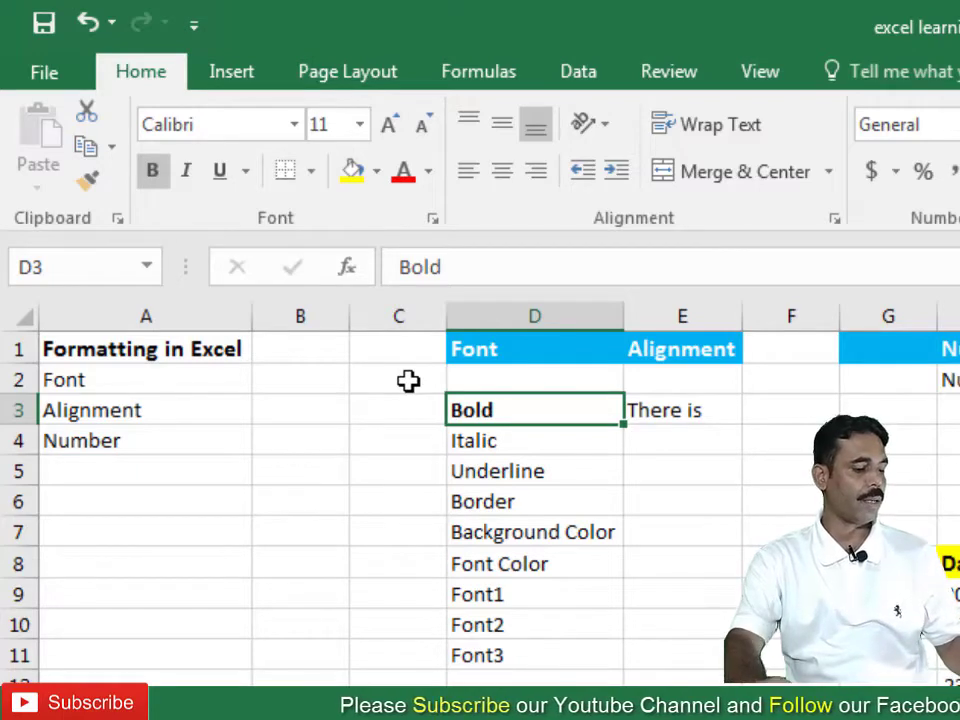
key("ctrl+b")
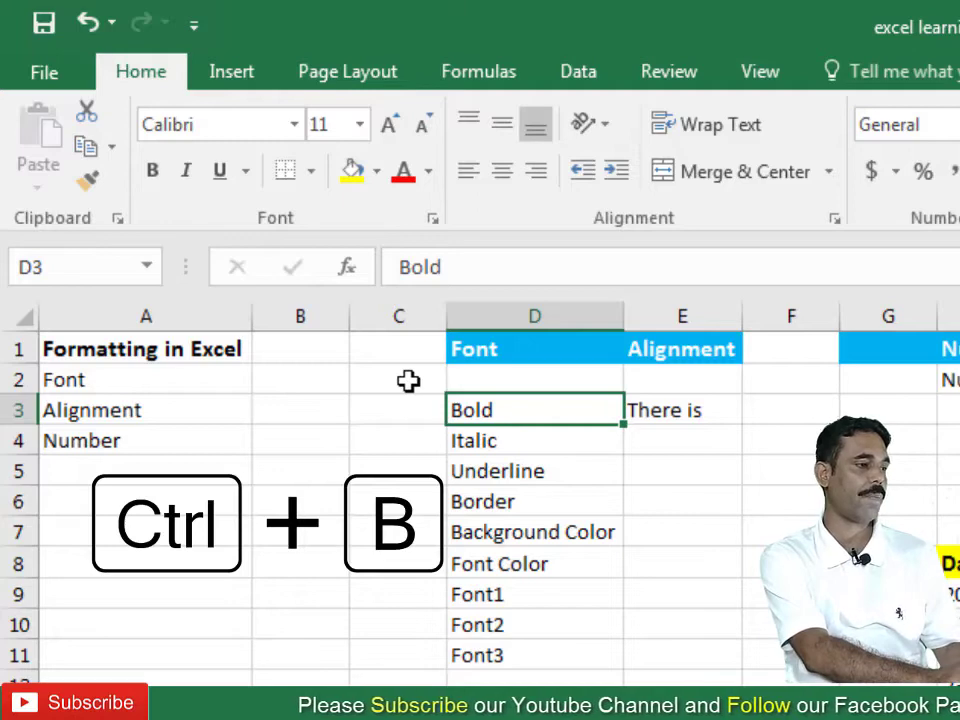
Turn italic on and off twice for the "Italic" text in cell D4, leaving it non-italic.
left_click(495, 445)
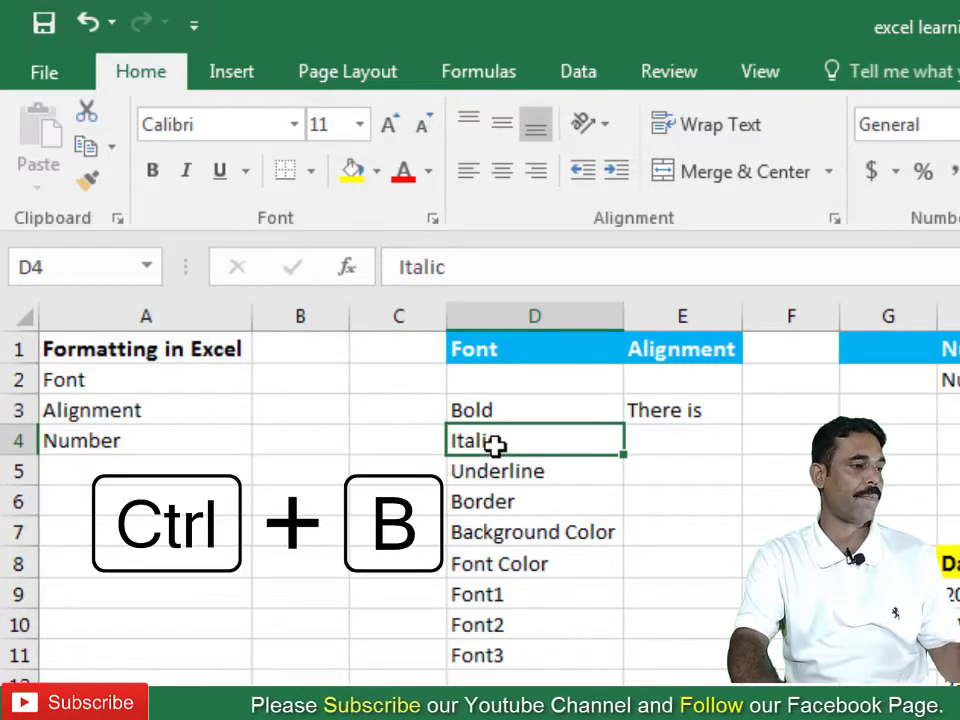
left_click(191, 170)
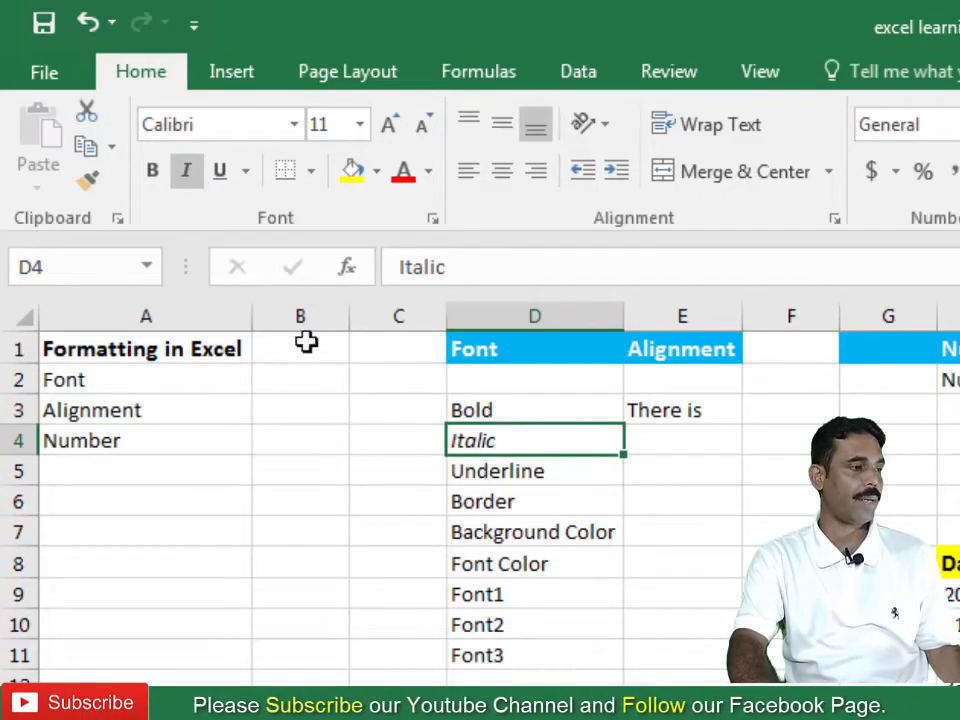
left_click(187, 175)
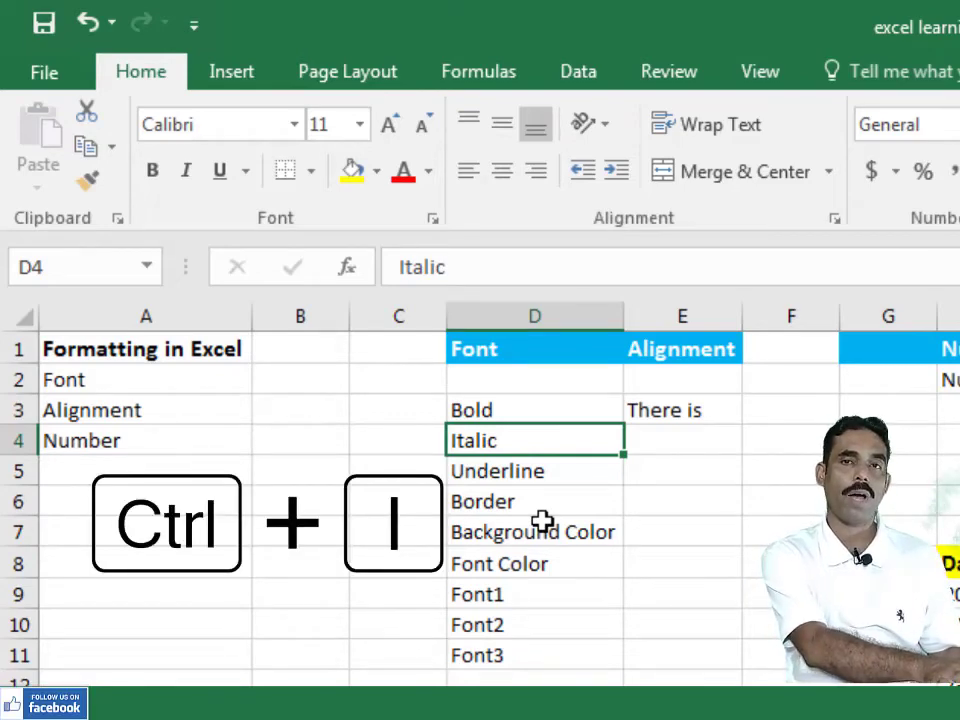
key("ctrl+i")
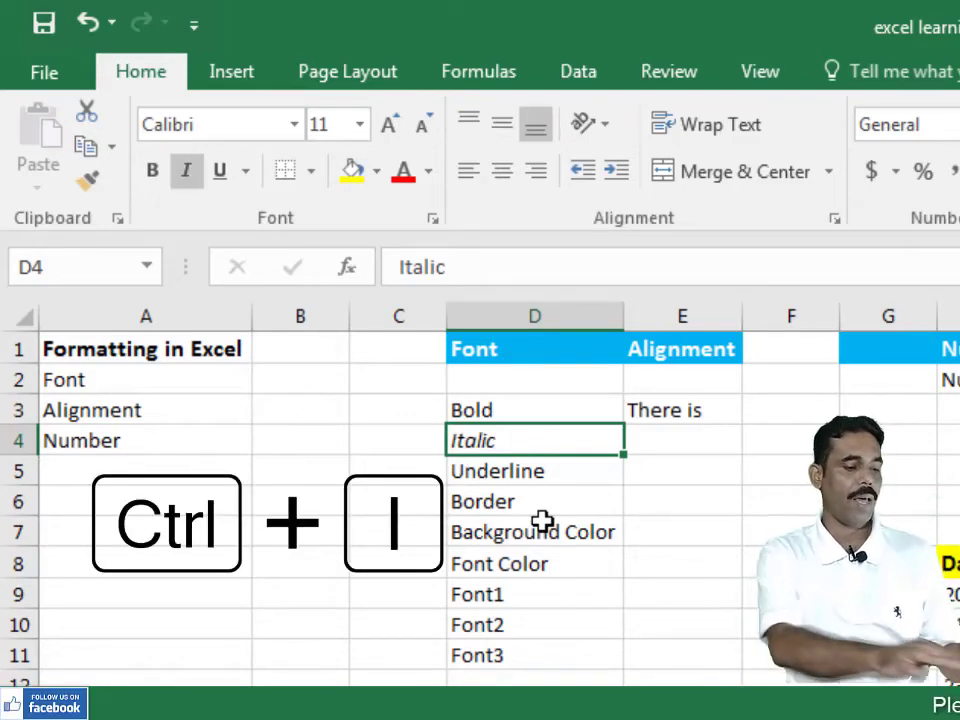
key("ctrl+i")
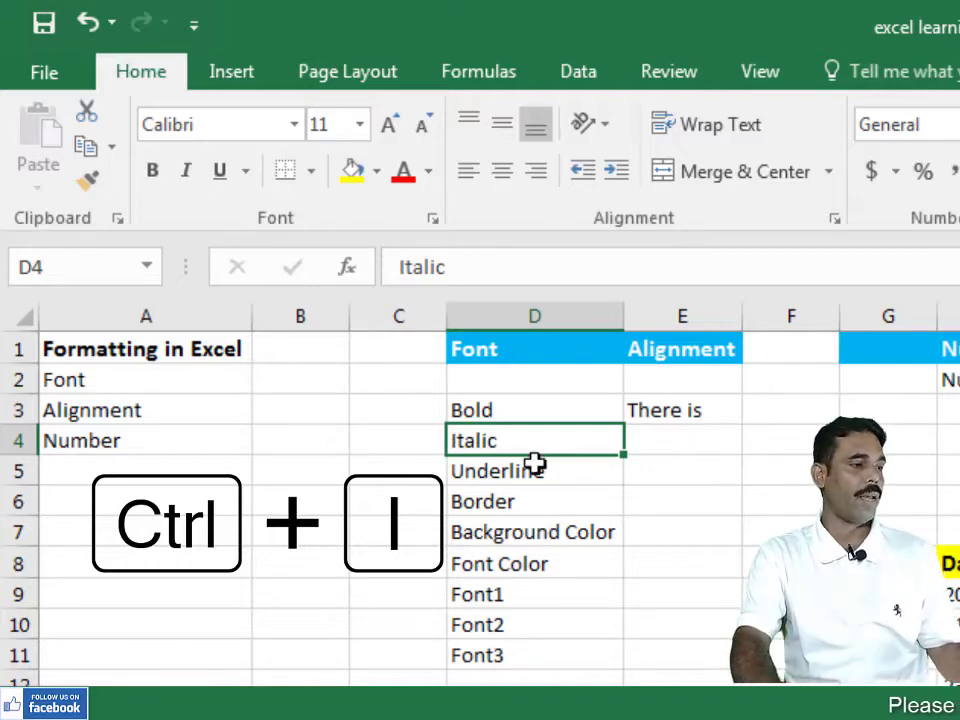
Turn underlining on and off twice for the "Underline" text in cell D5, leaving it without an underline.
left_click(540, 481)
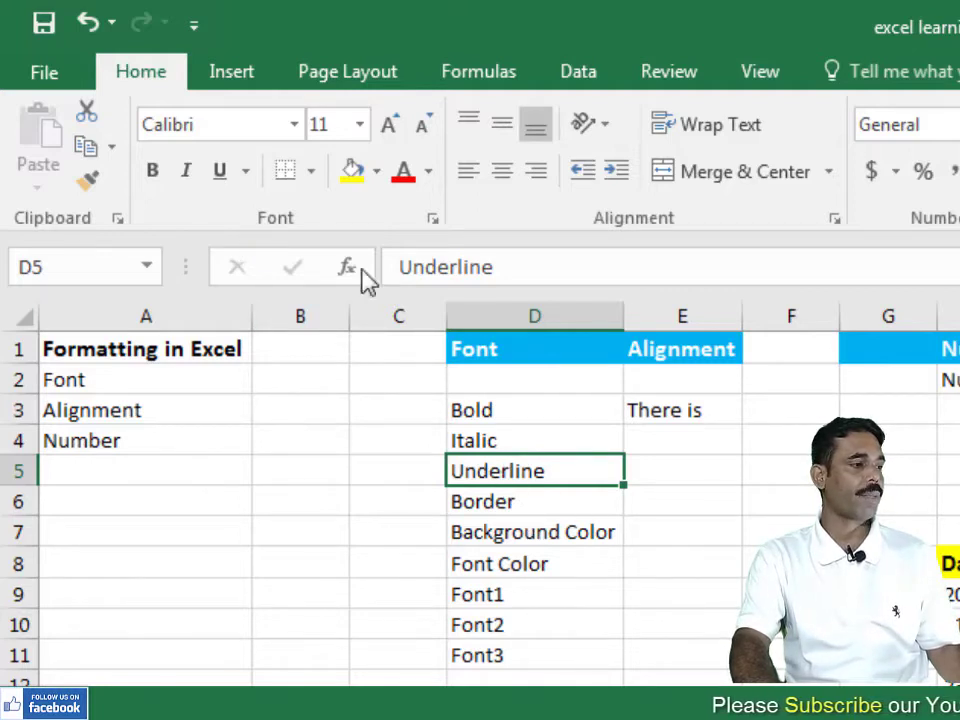
left_click(220, 171)
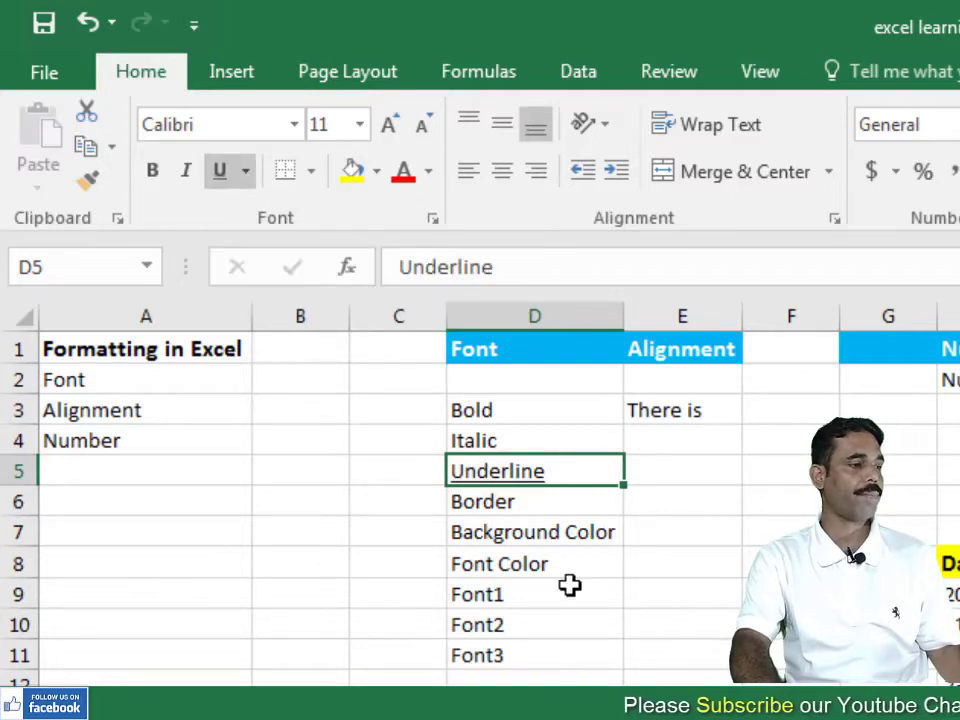
left_click(221, 173)
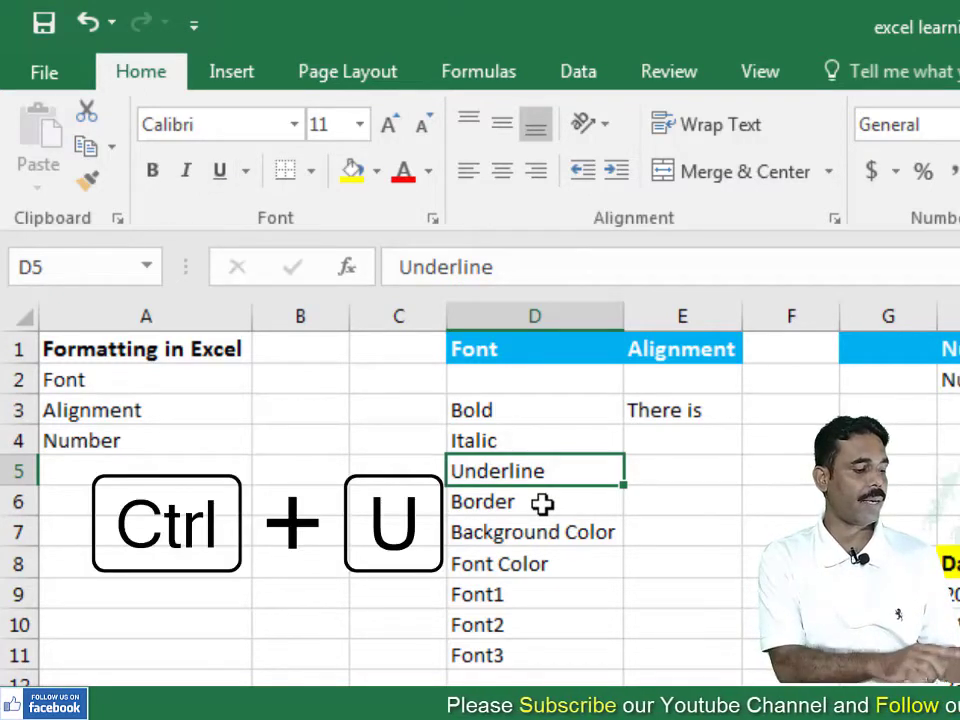
key("ctrl+u")
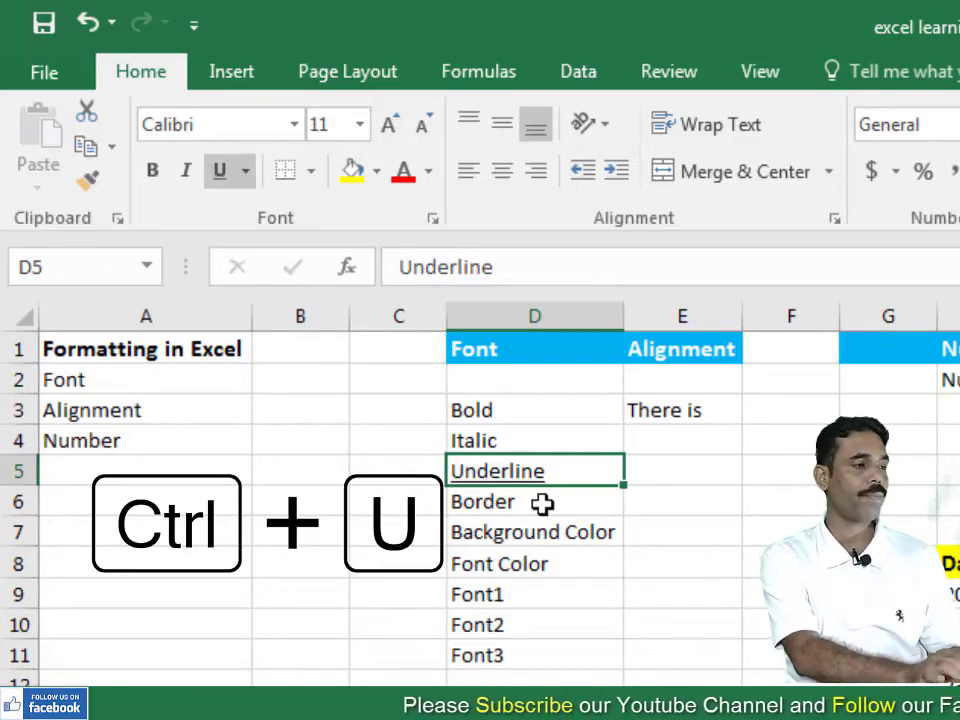
left_click(538, 532)
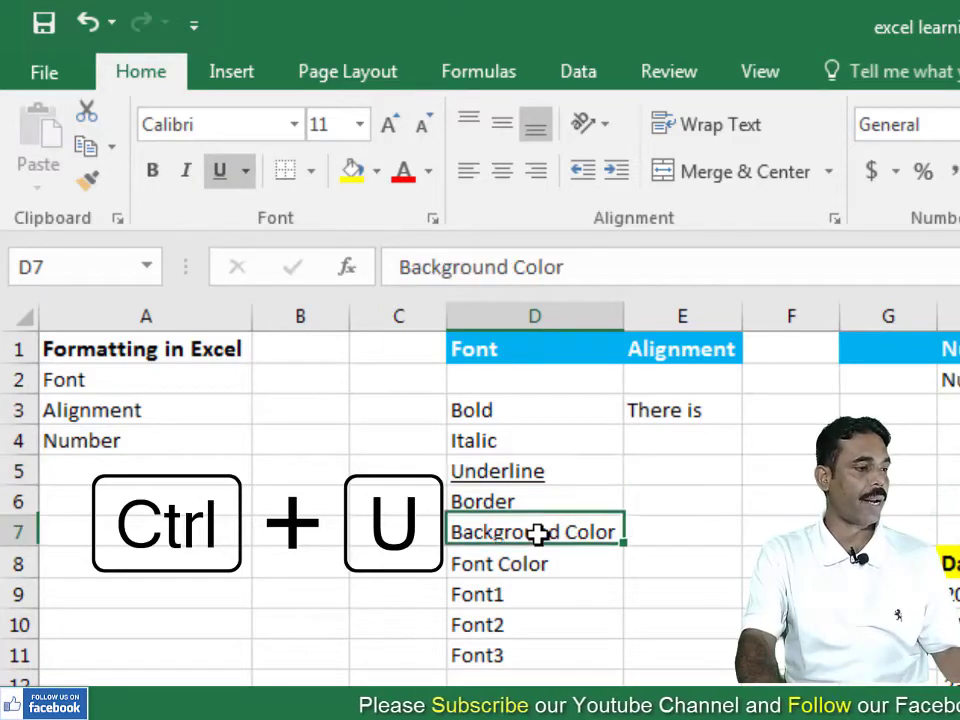
left_click(540, 473)
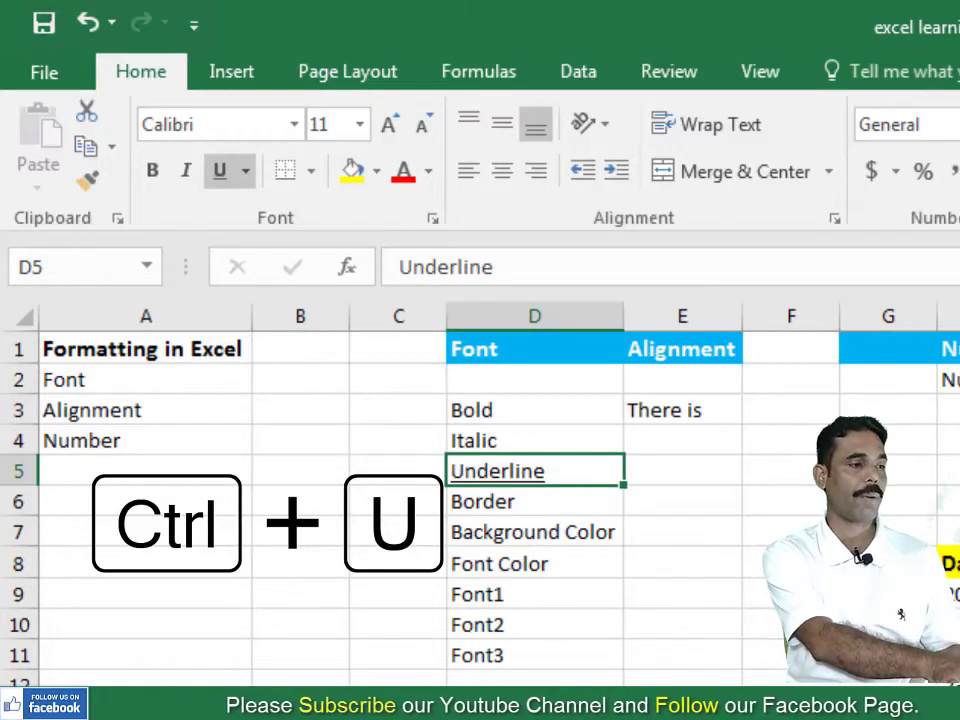
key("ctrl+u")
left_click(703, 660)
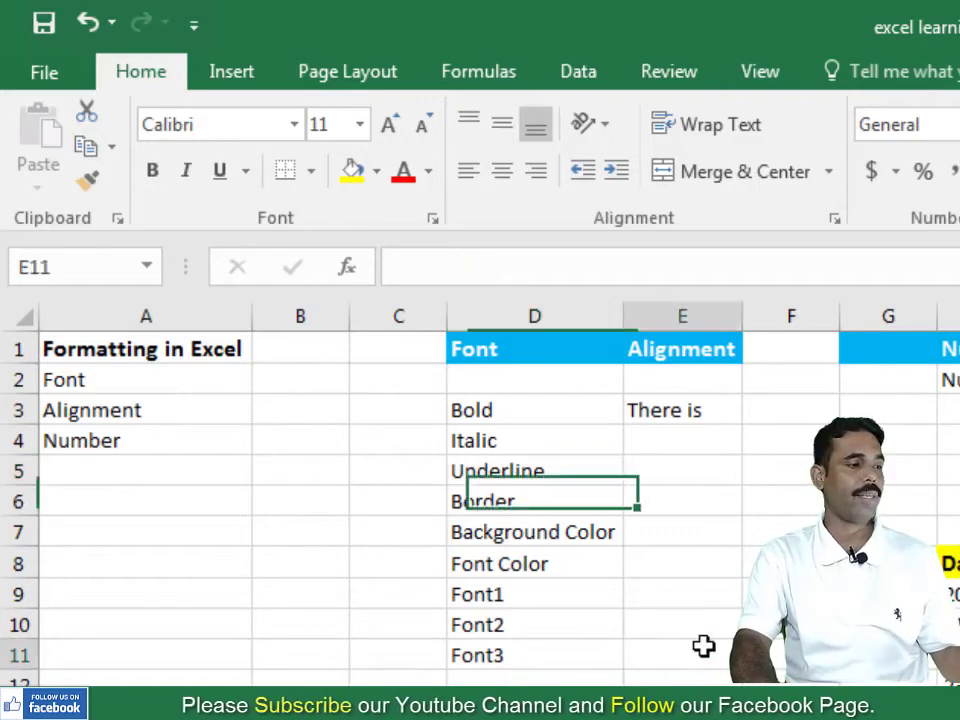
Apply All Borders to the "Border" cell D6.
left_click(489, 506)
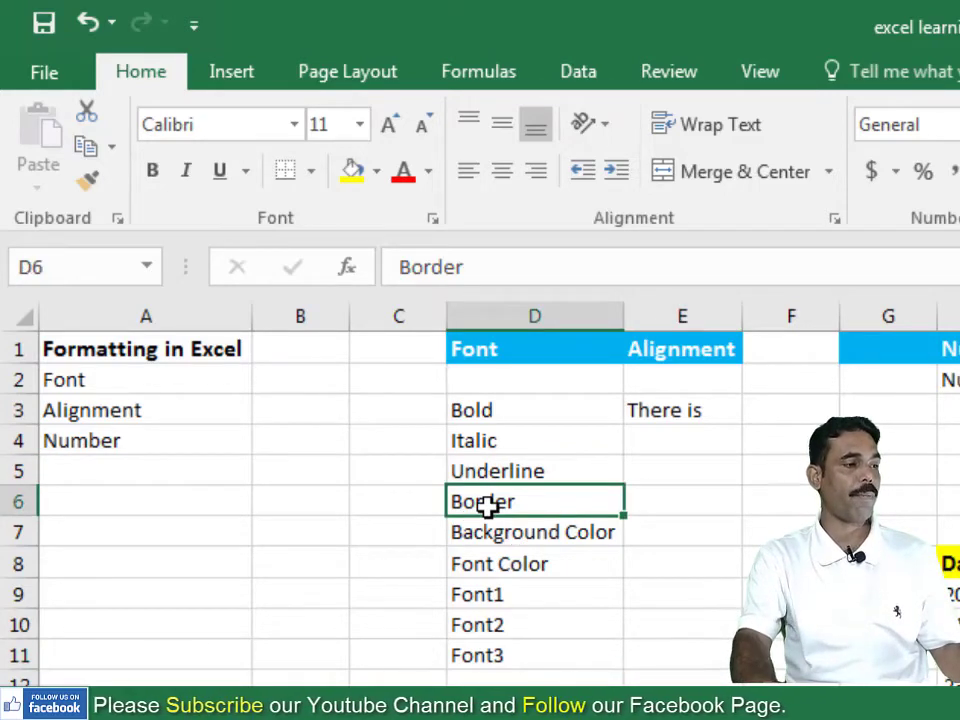
left_click(313, 177)
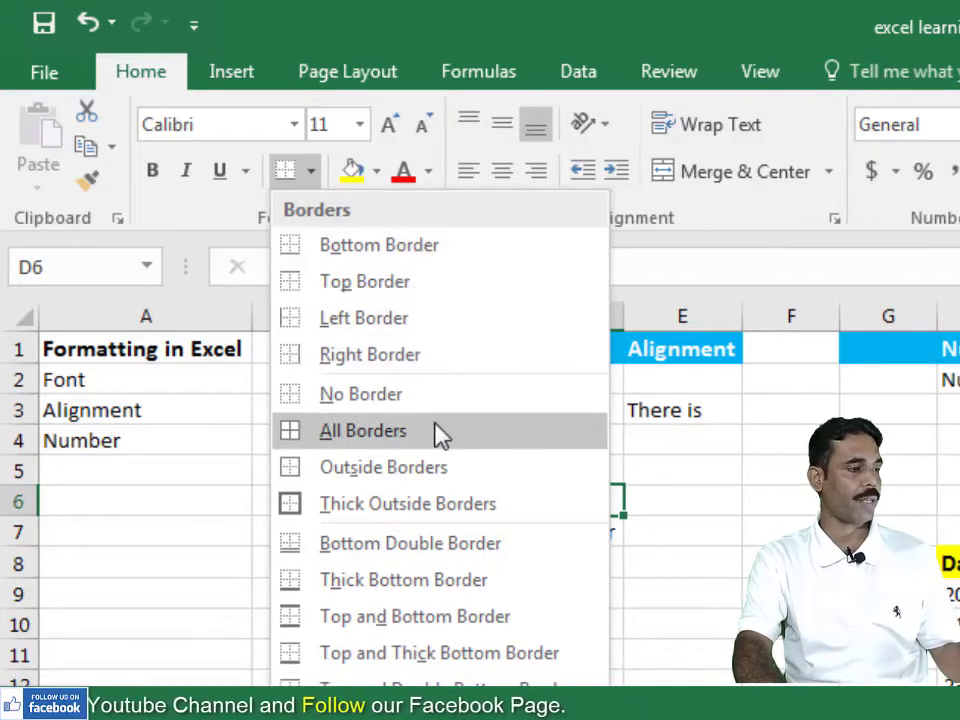
left_click(357, 432)
left_click(613, 650)
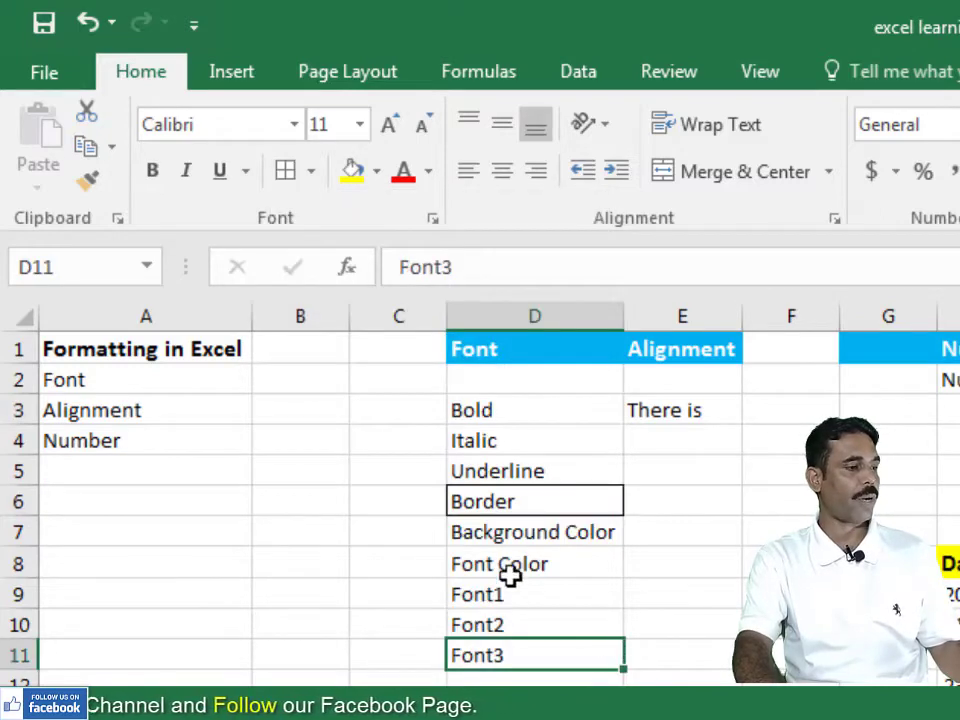
left_click(485, 503)
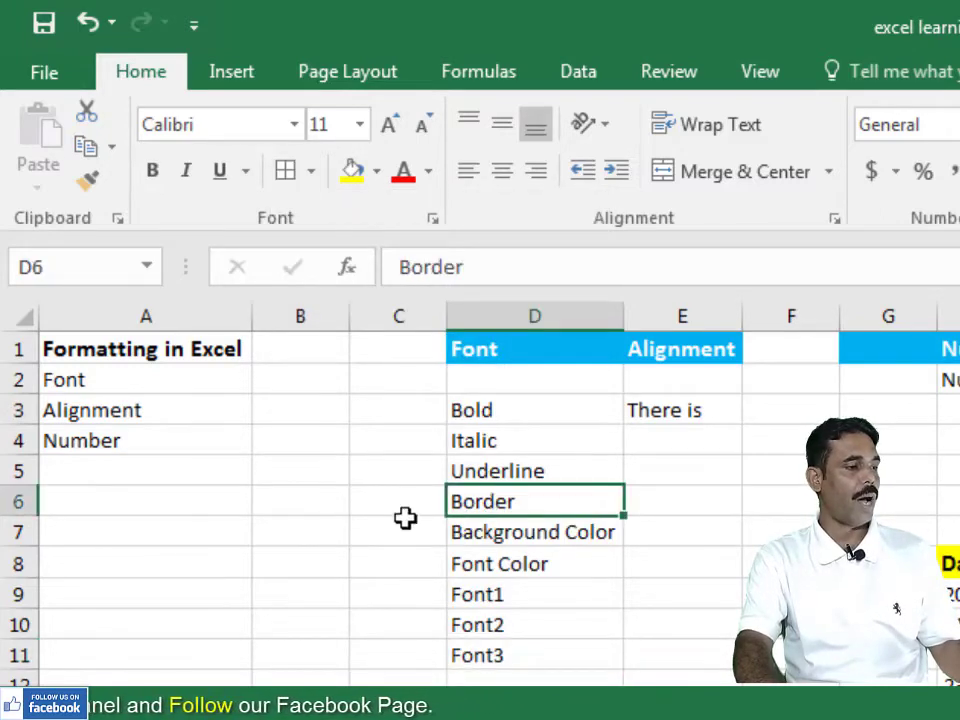
Apply All Borders to the range B6:F15, and undo that border change.
left_click(321, 504)
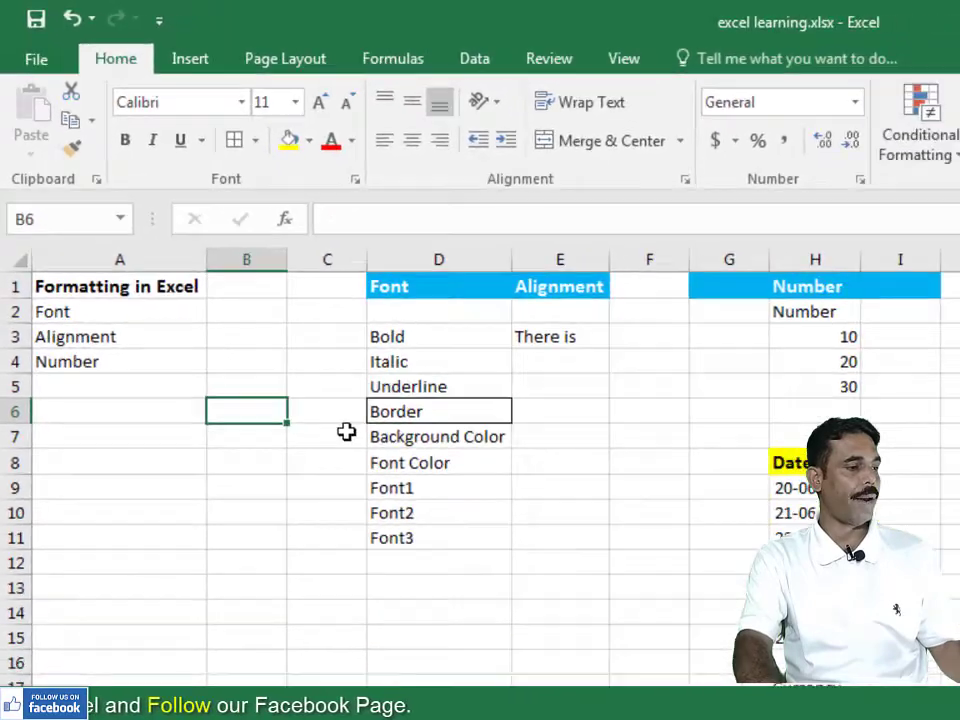
left_click_drag(346, 432, 632, 641)
left_click_drag(567, 575, 567, 575)
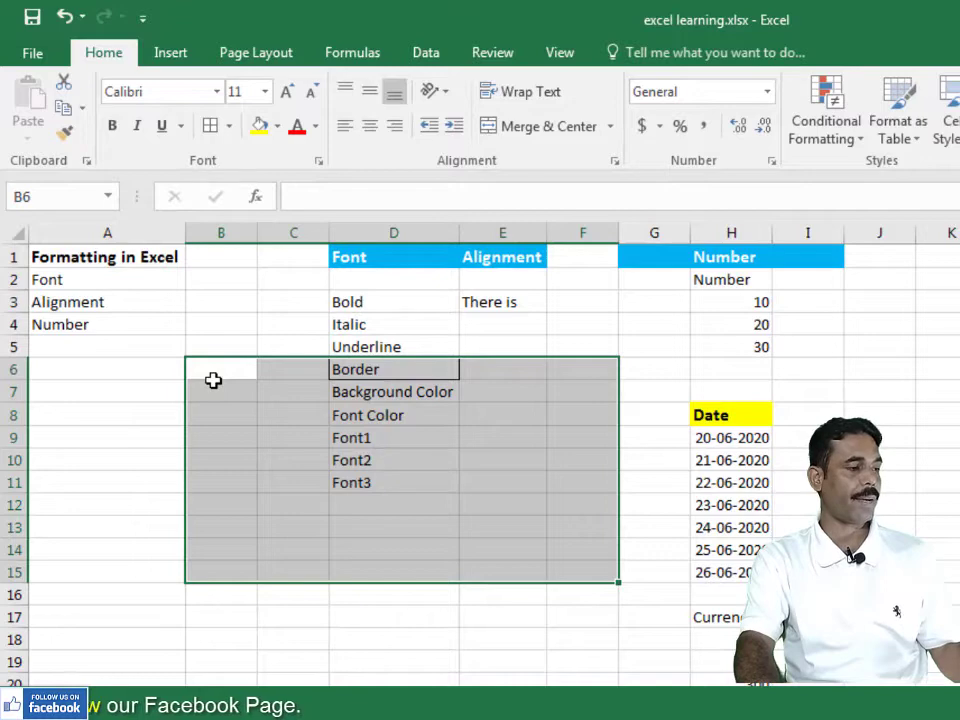
left_click(229, 128)
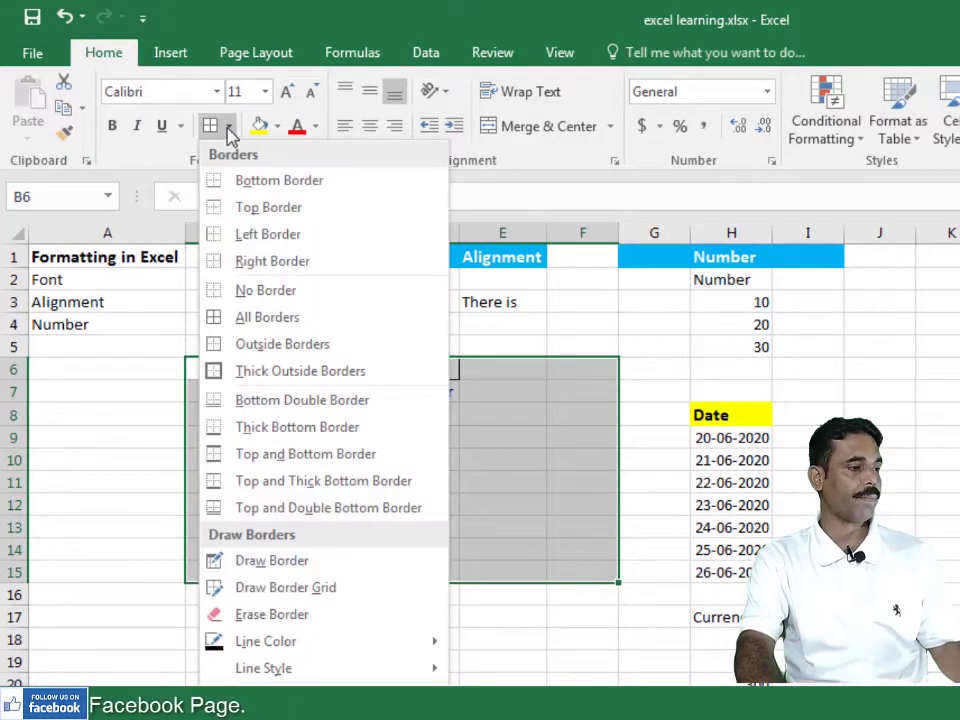
left_click(245, 318)
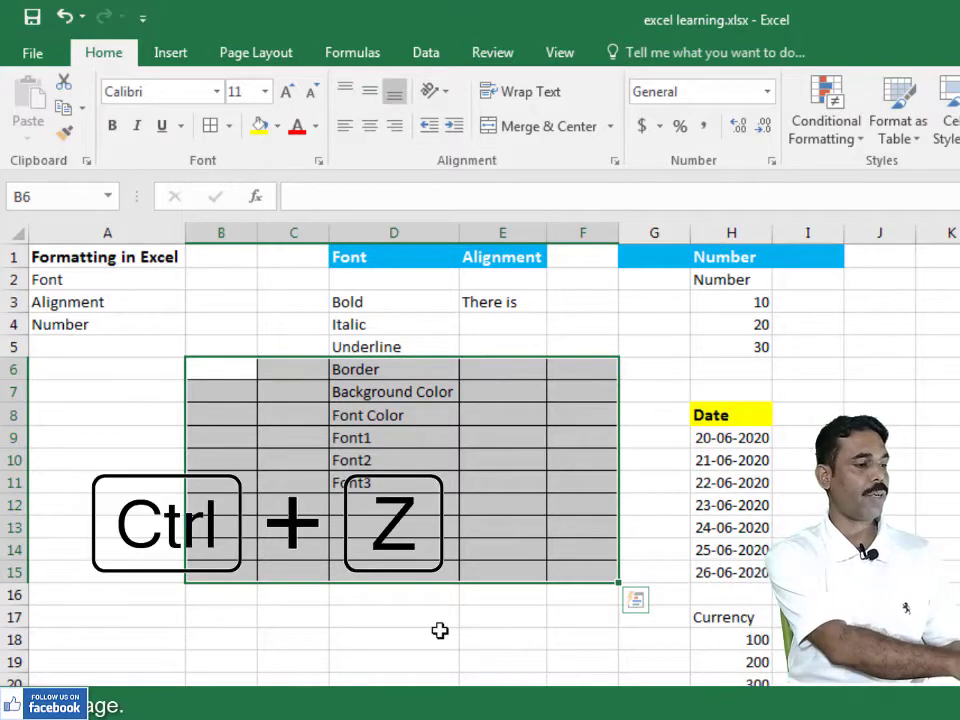
key("ctrl+z")
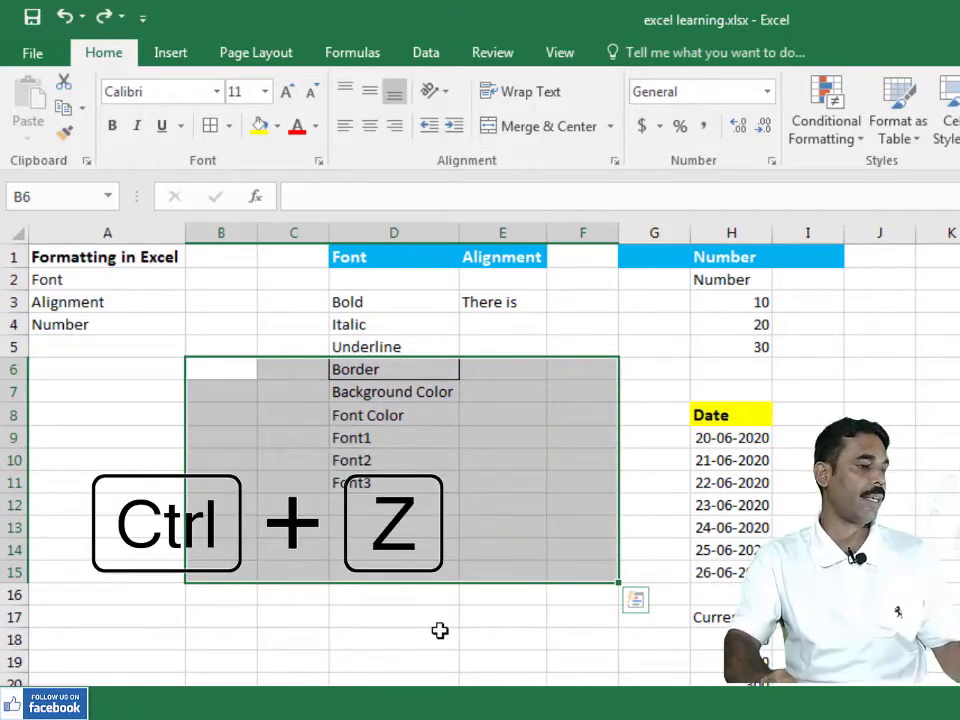
Fill the "Background Color" cell D7 with the standard light green color.
left_click(386, 398)
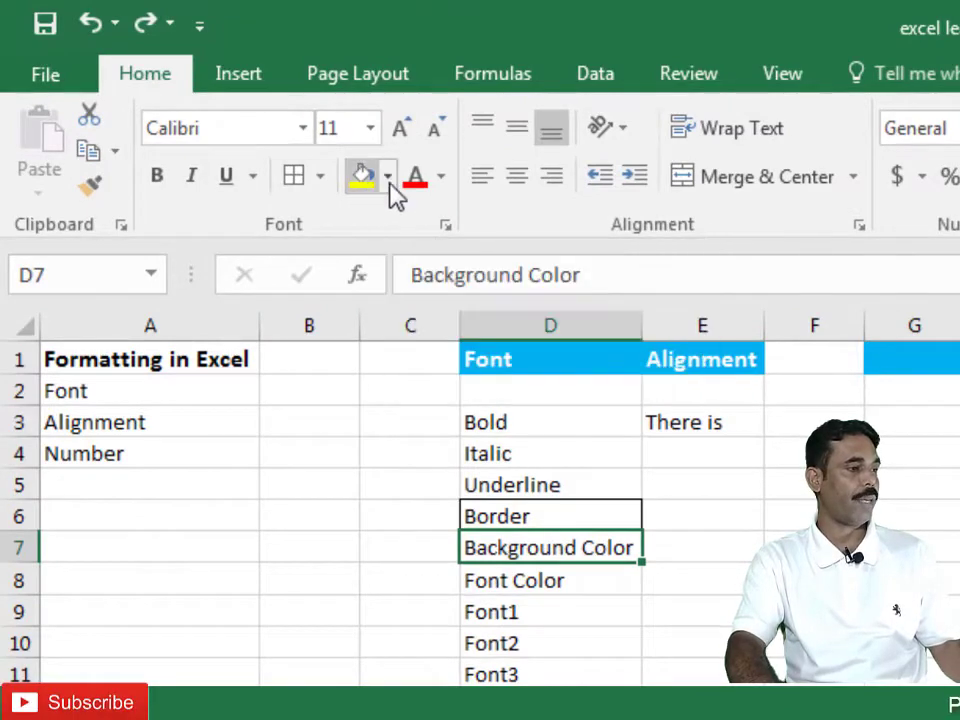
left_click(389, 180)
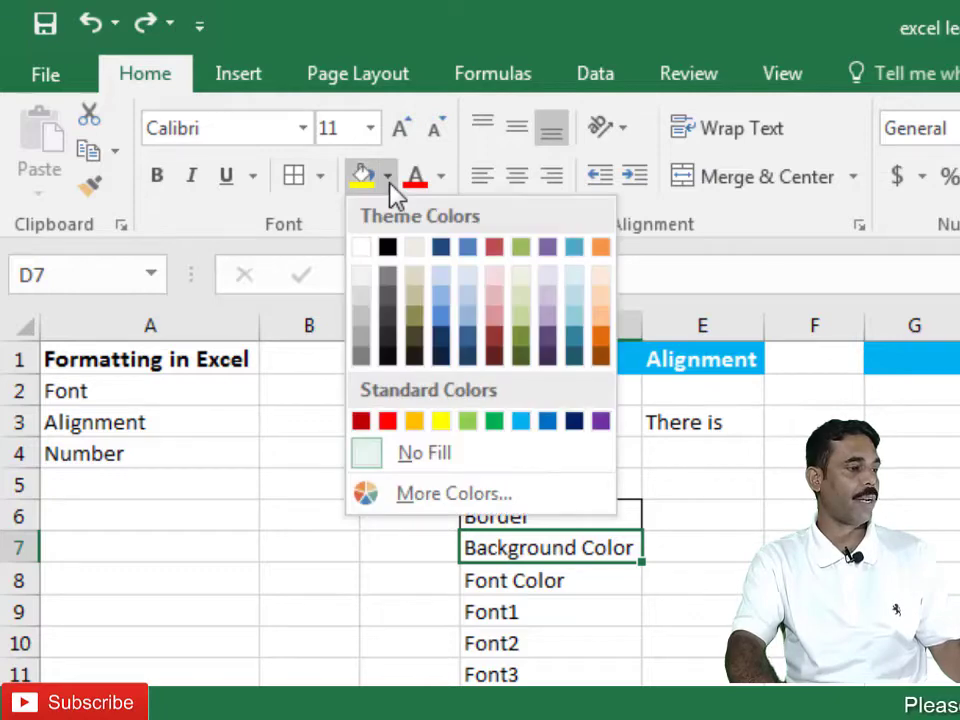
left_click(468, 422)
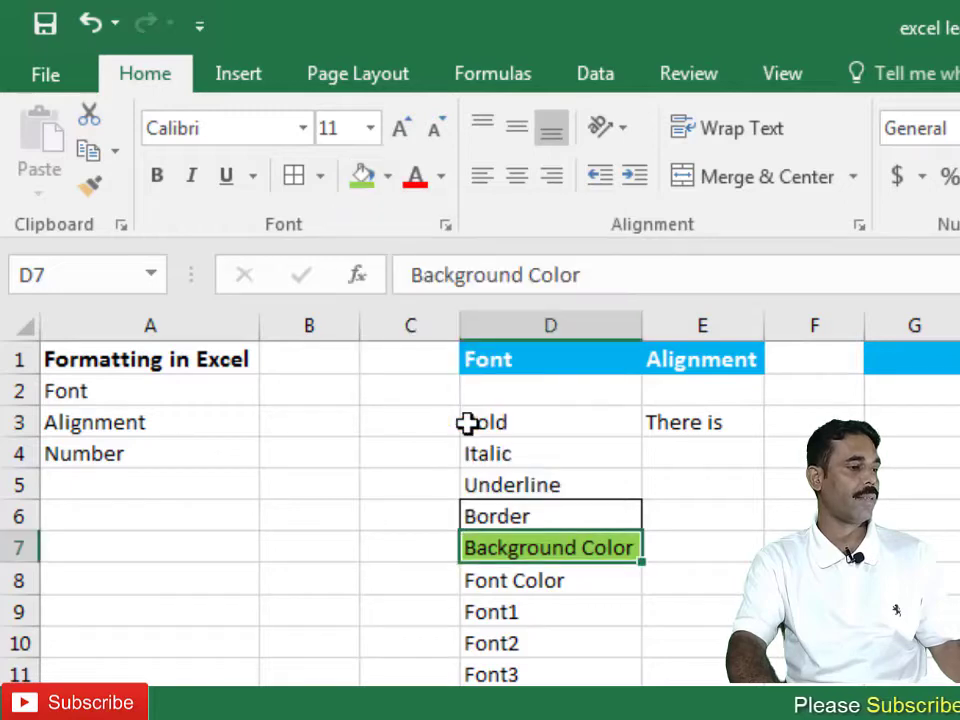
Set the font color of the "Font Color" text in cell D8 to standard red.
left_click(537, 582)
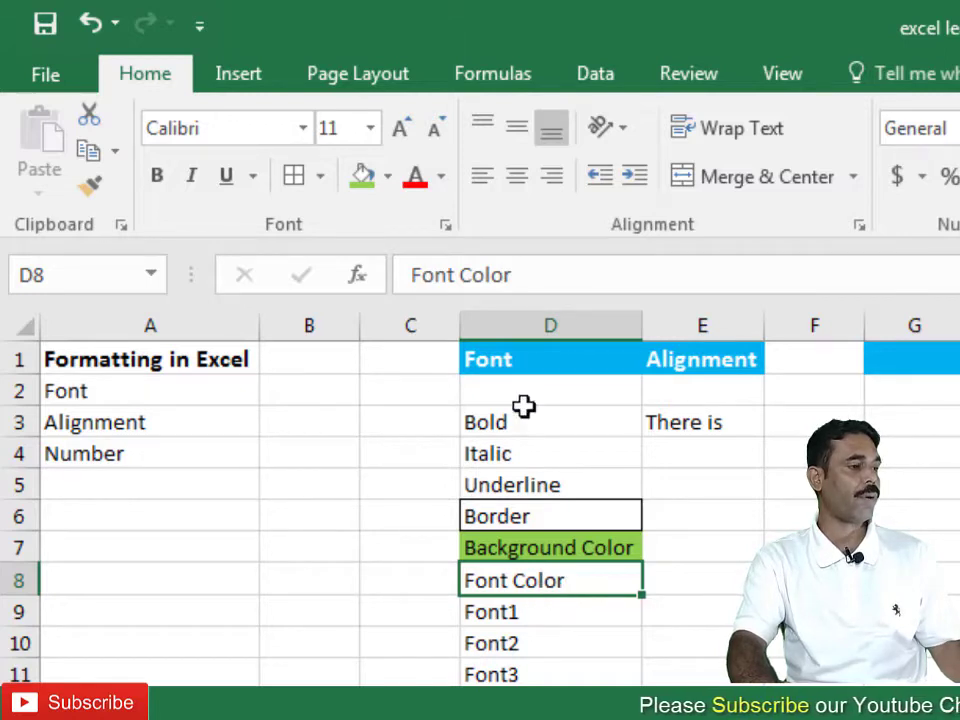
left_click(440, 185)
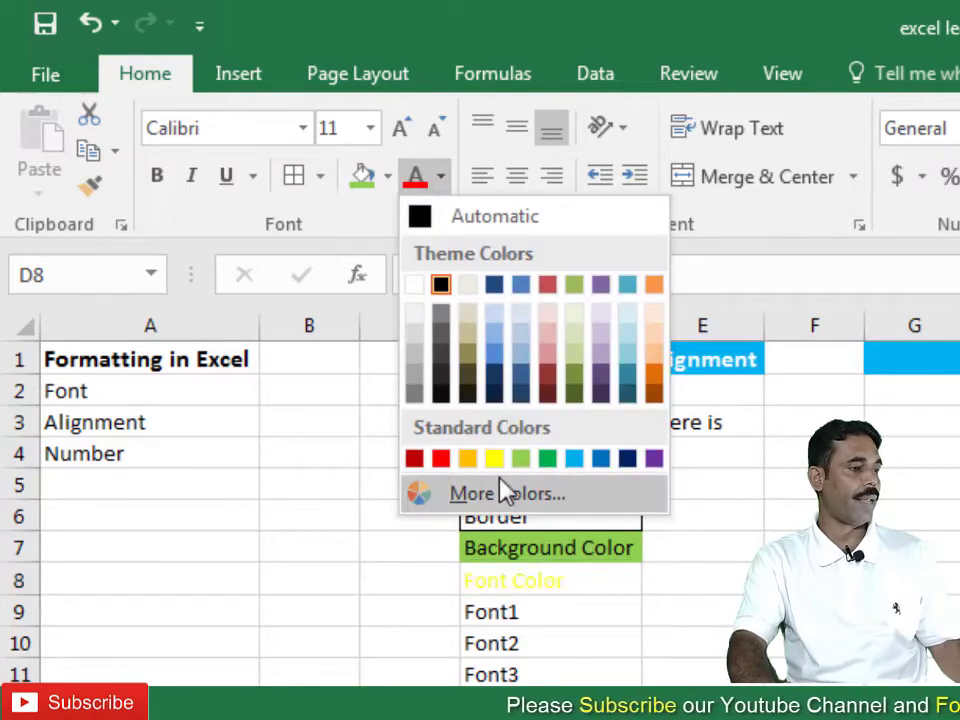
left_click(444, 458)
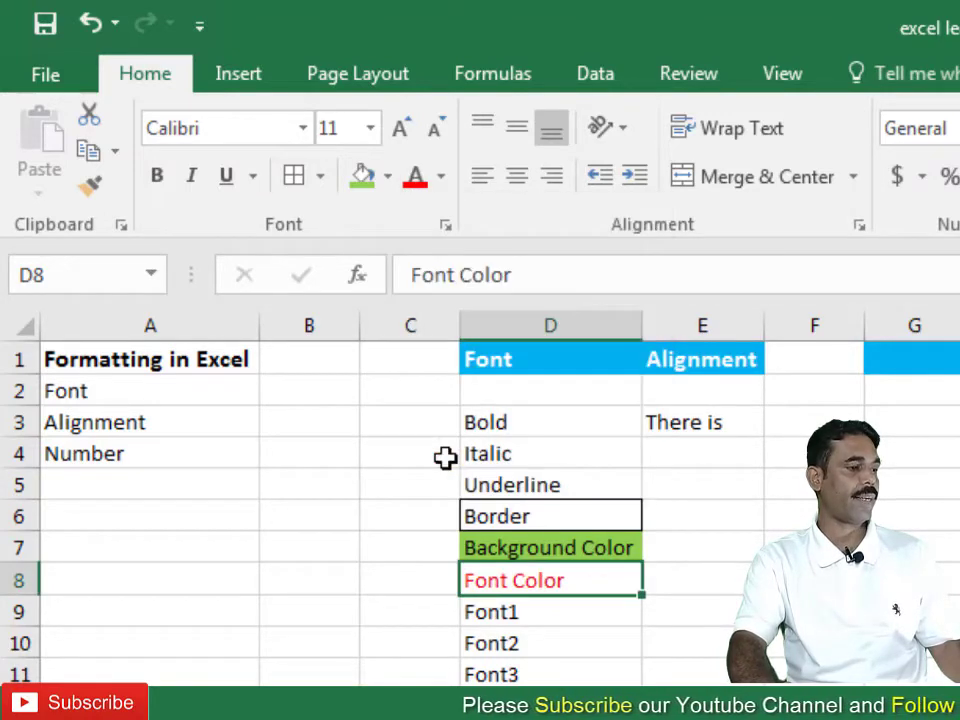
Change the font of the "Font1" text in cell D9 to Algerian.
left_click(529, 612)
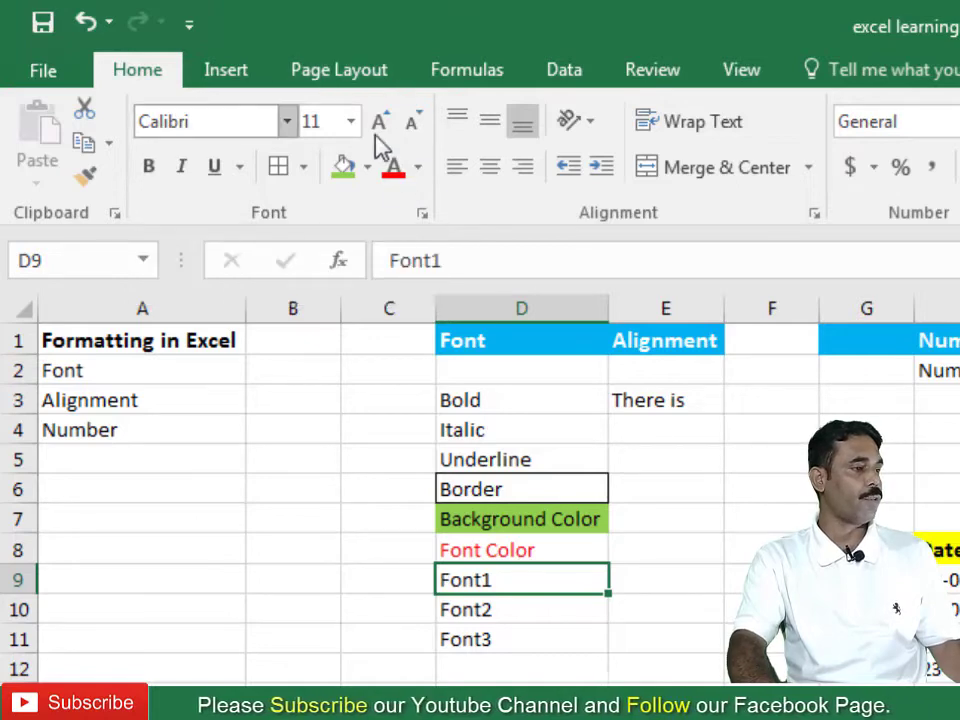
left_click(288, 124)
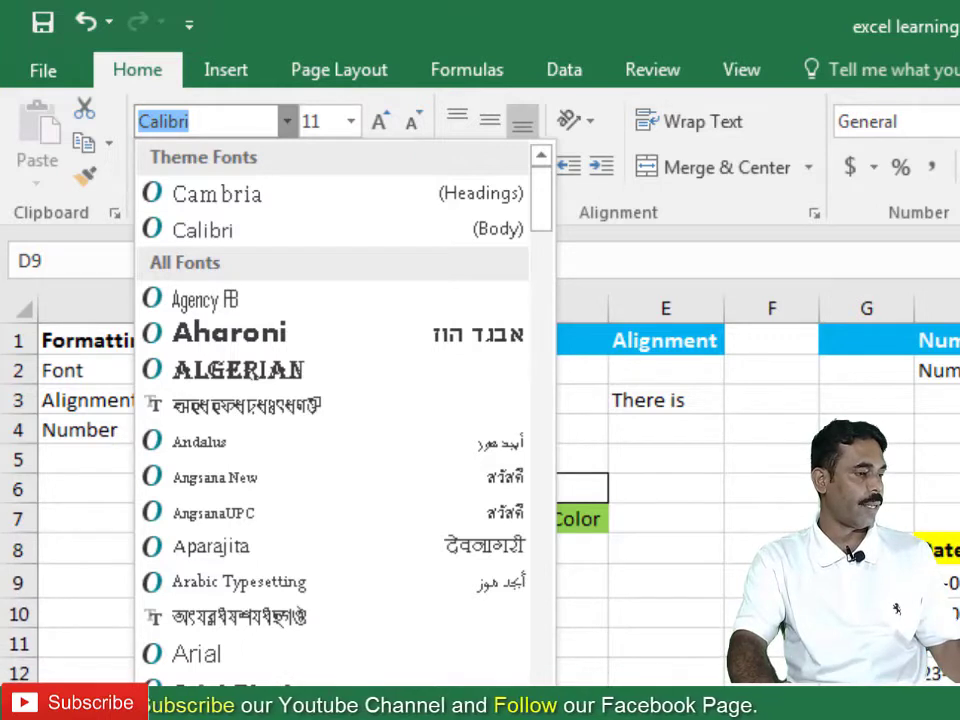
left_click(208, 377)
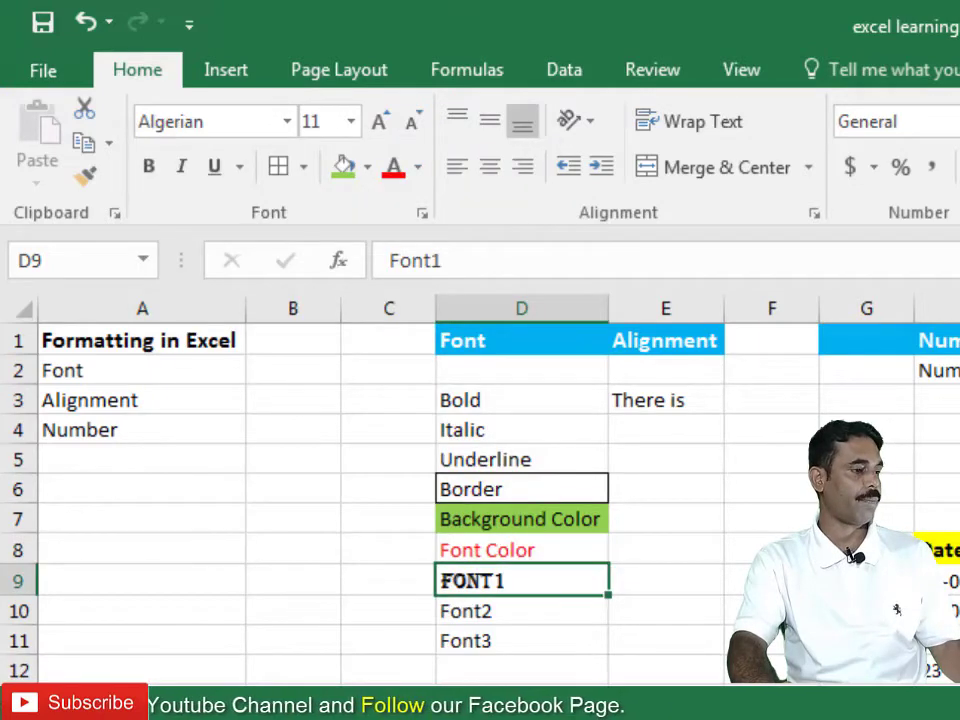
Change the font of the "Font2" text in cell D10 to Gill Sans Ultra Bold.
left_click(511, 613)
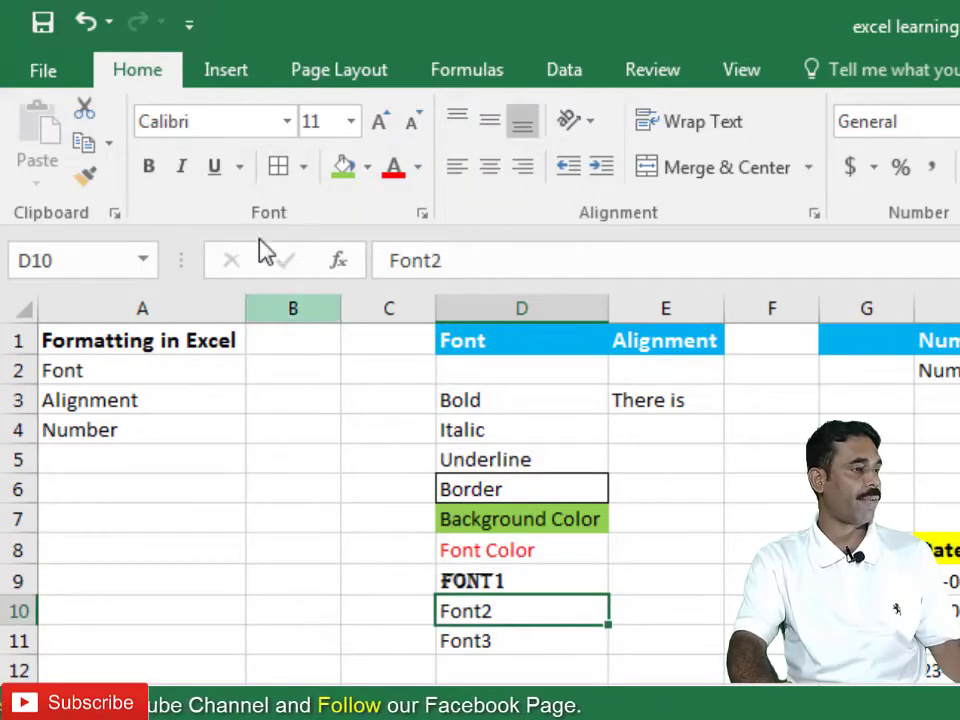
left_click(289, 124)
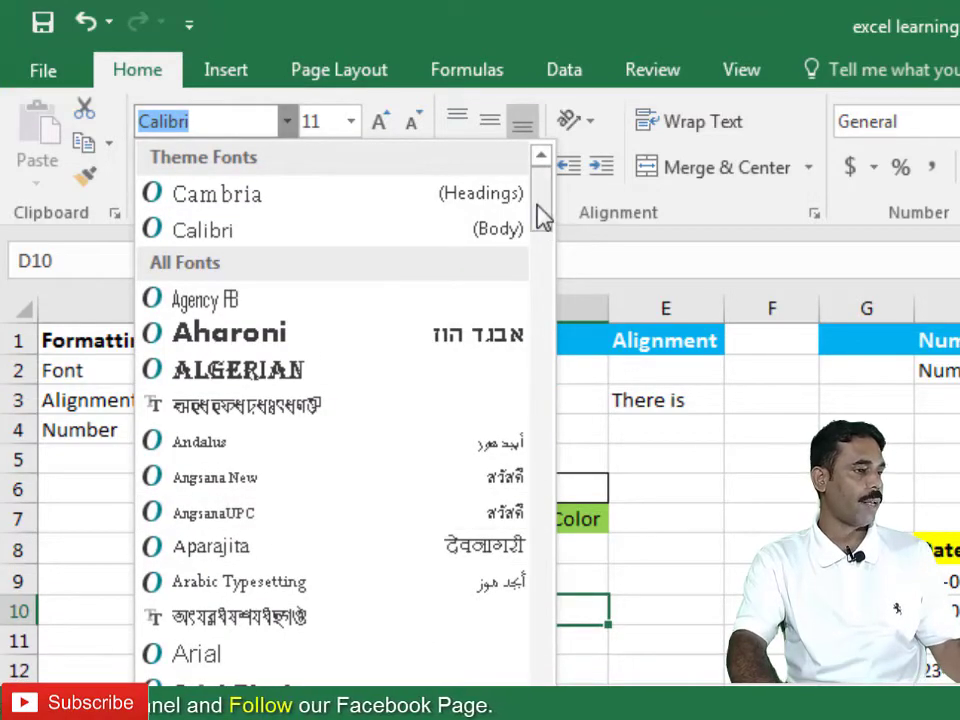
left_click_drag(540, 215, 525, 475)
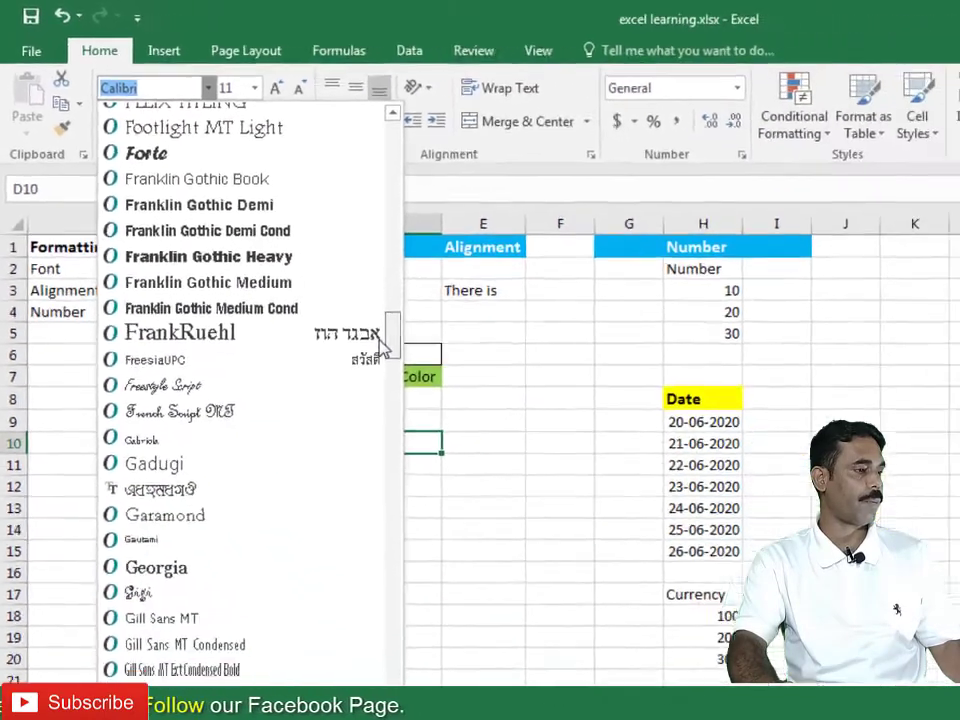
left_click(250, 694)
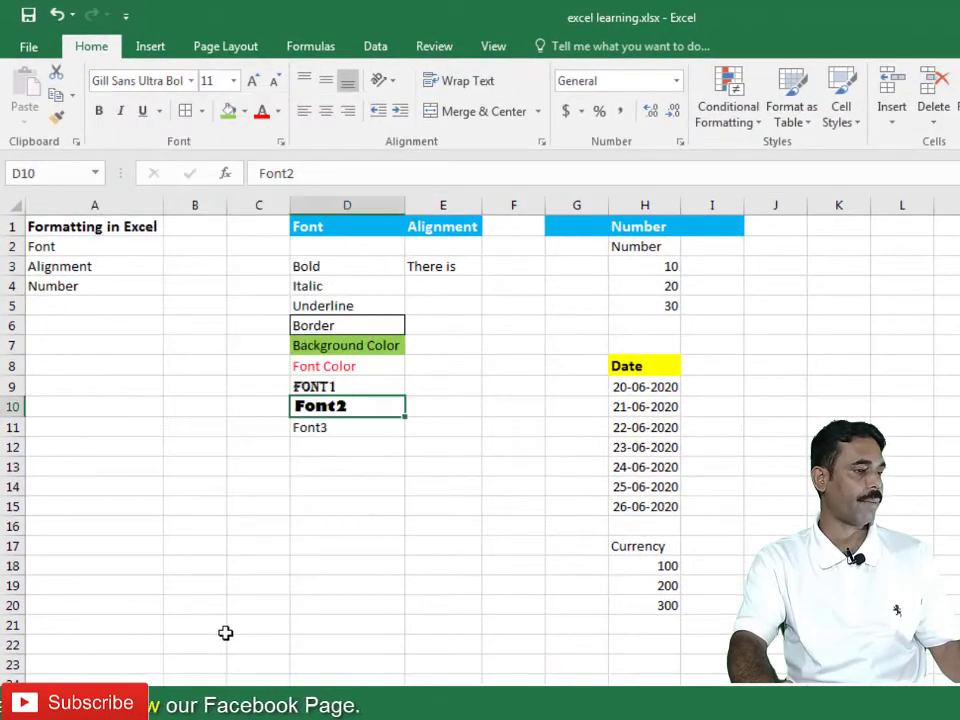
Change the font of the "Font3" text in cell D11 to Arial Black.
left_click(343, 428)
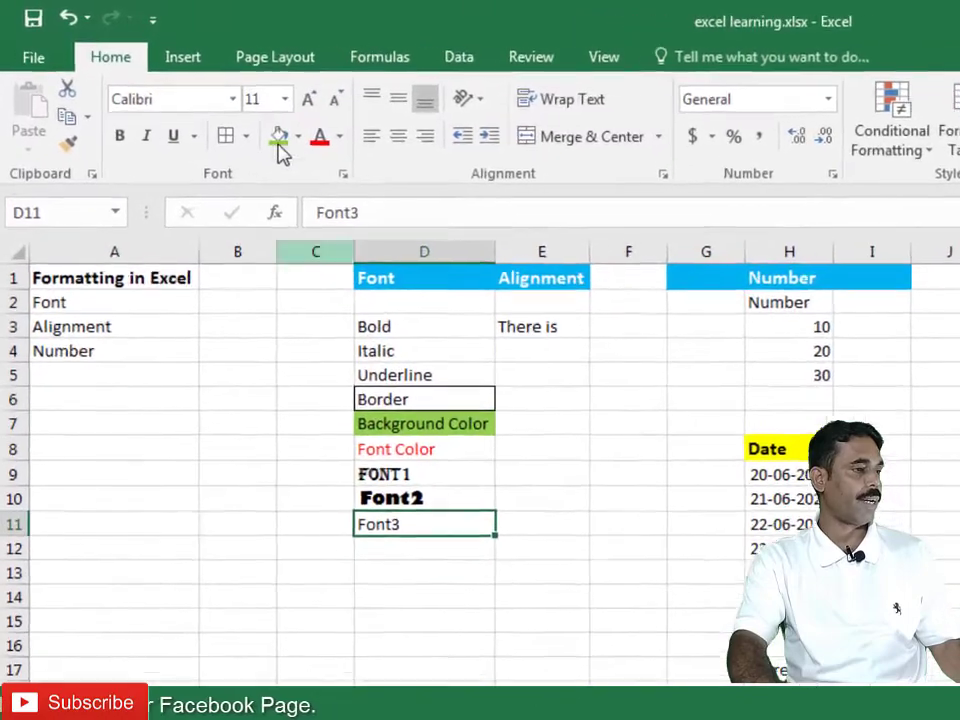
left_click(242, 108)
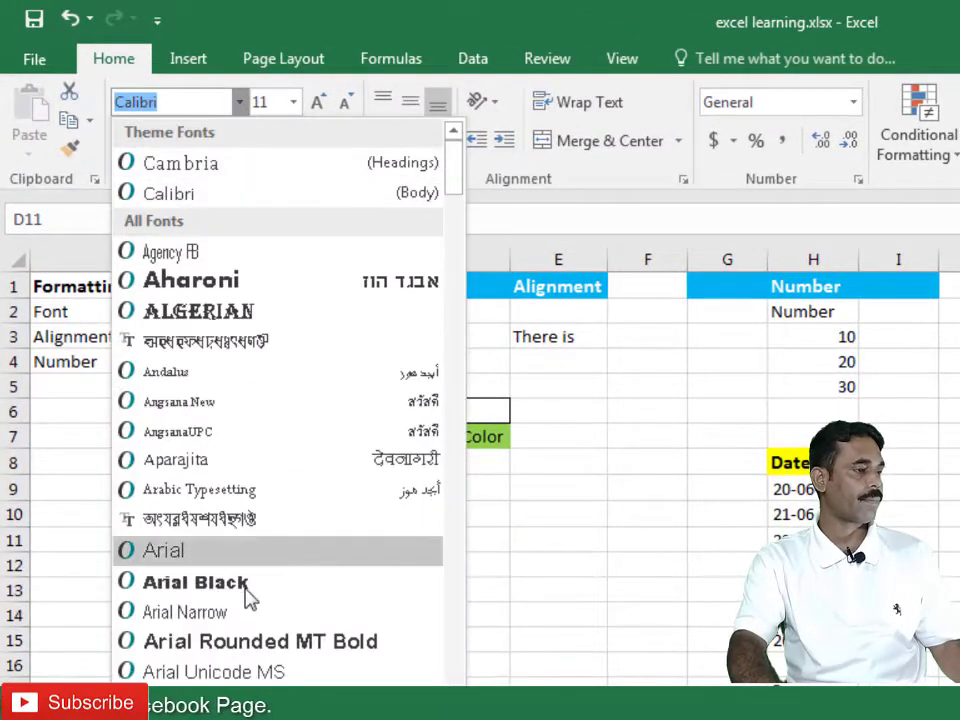
left_click(246, 590)
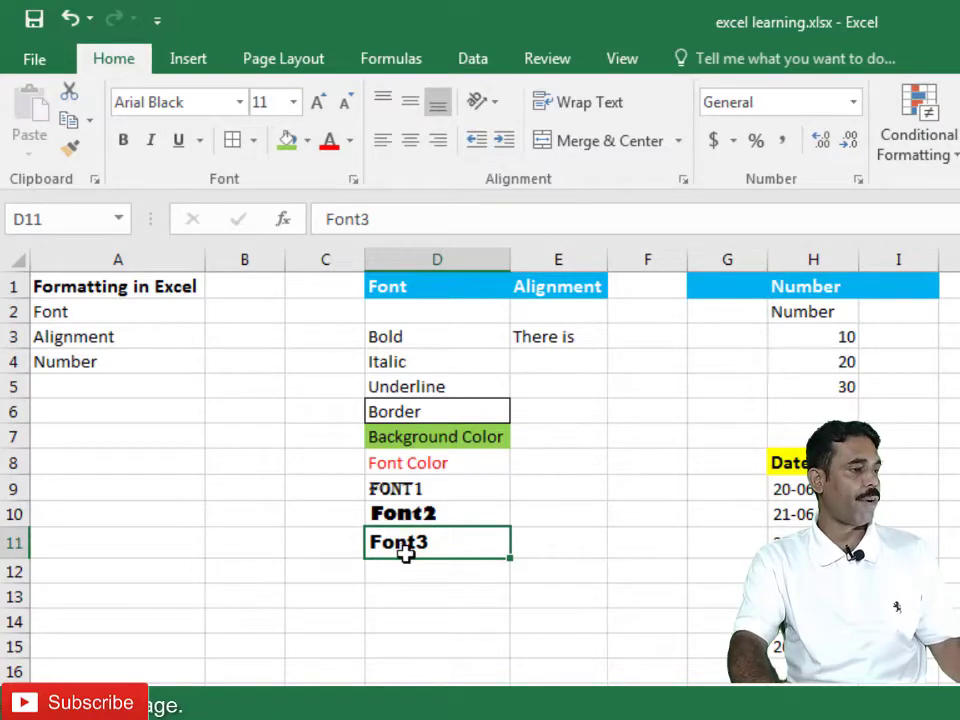
Set the font size of the "Font3" text in D11 to 22 and increase it by two increments to 26.
left_click(295, 103)
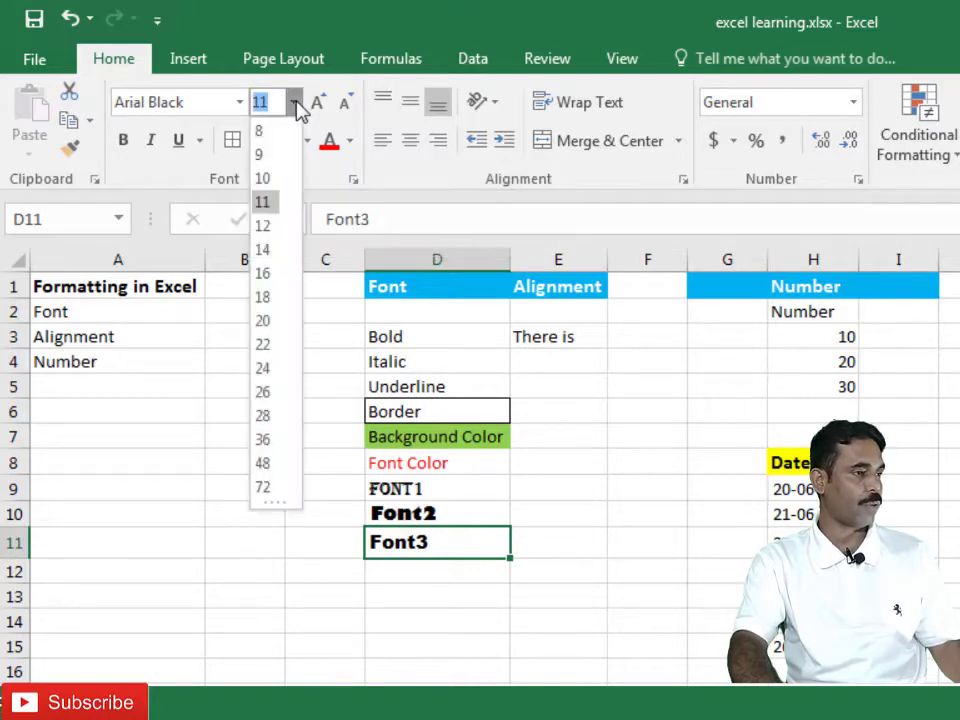
left_click(266, 344)
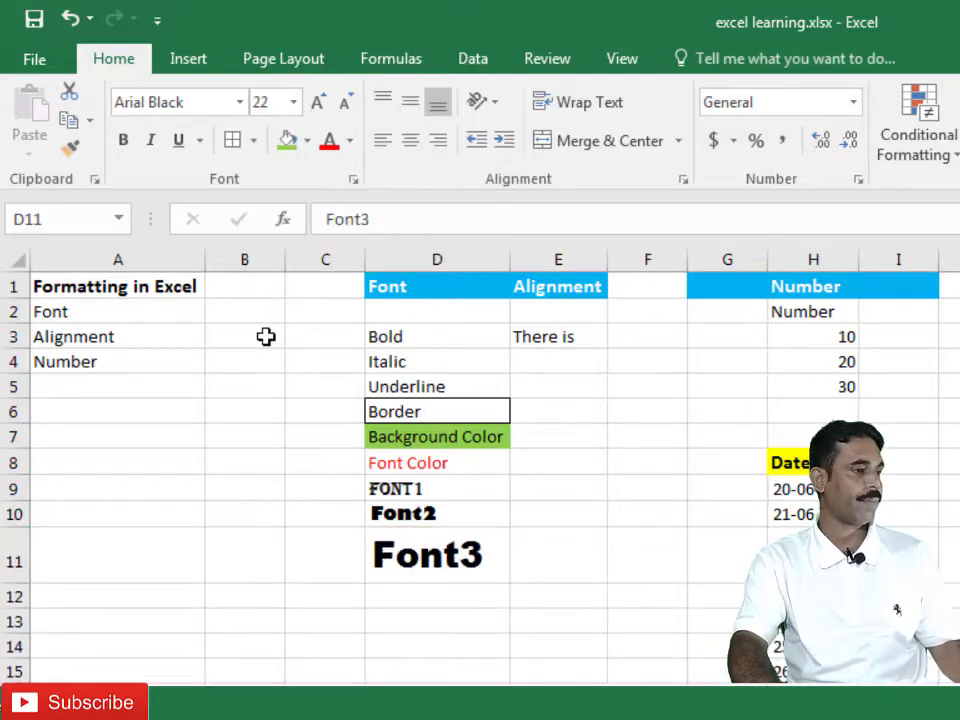
left_click(318, 104)
left_click(319, 104)
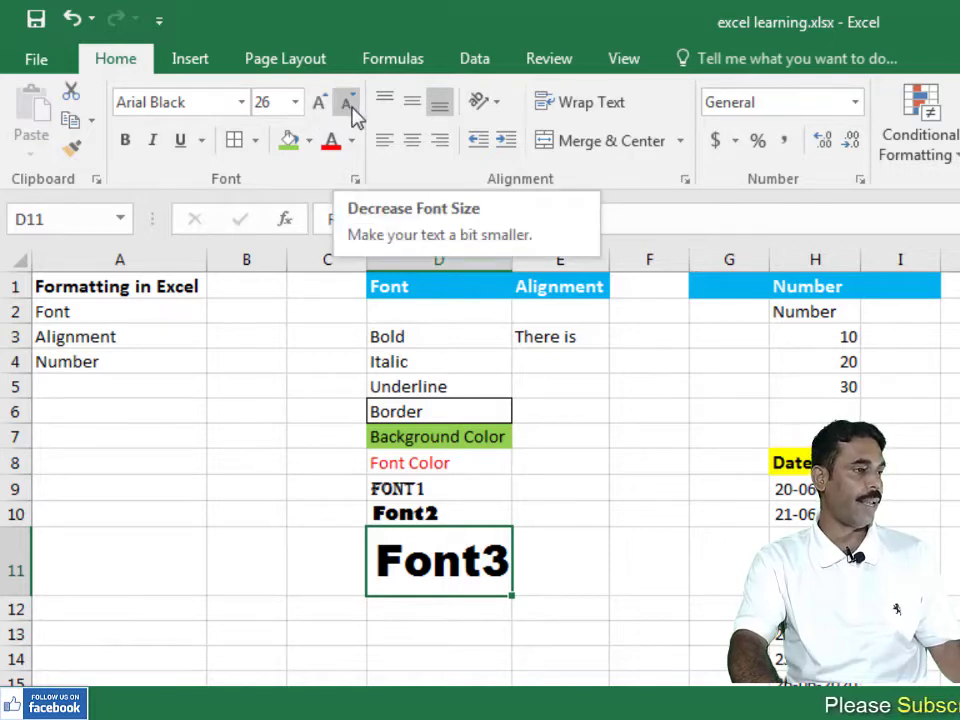
Decrease the font size of the "Font3" text in D11 increment by increment to 16.
left_click(347, 104)
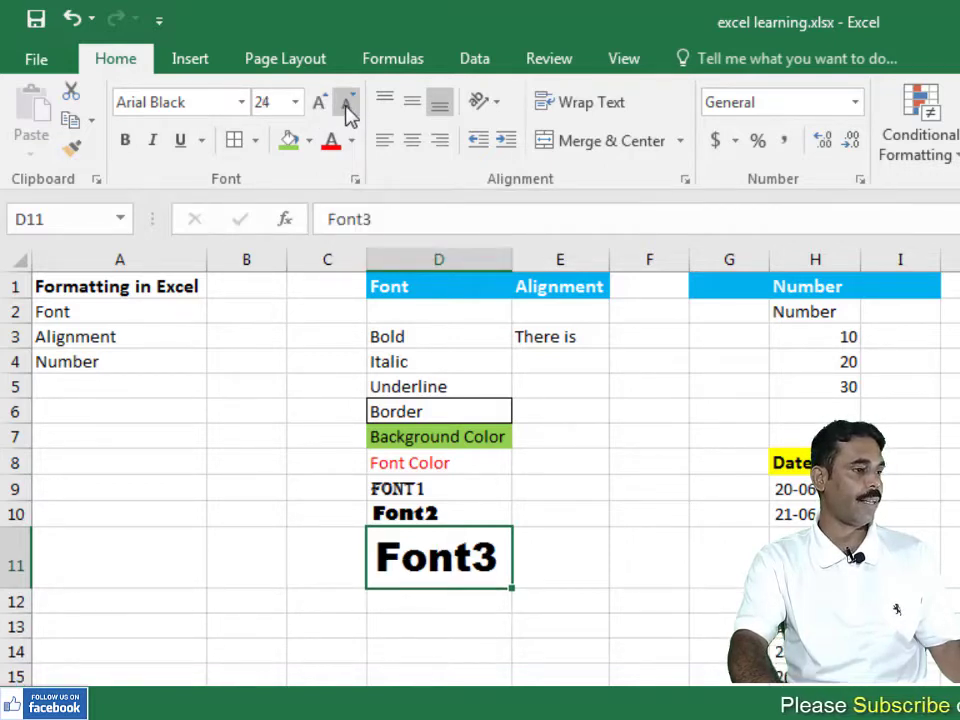
left_click(347, 104)
left_click(347, 104)
left_click(347, 104)
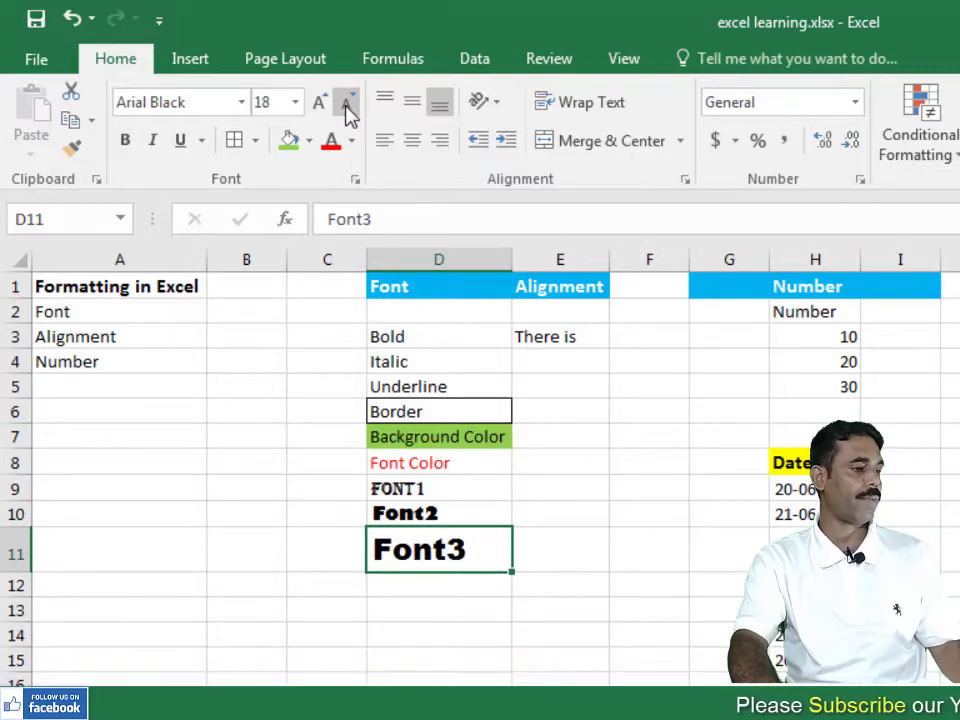
left_click(347, 106)
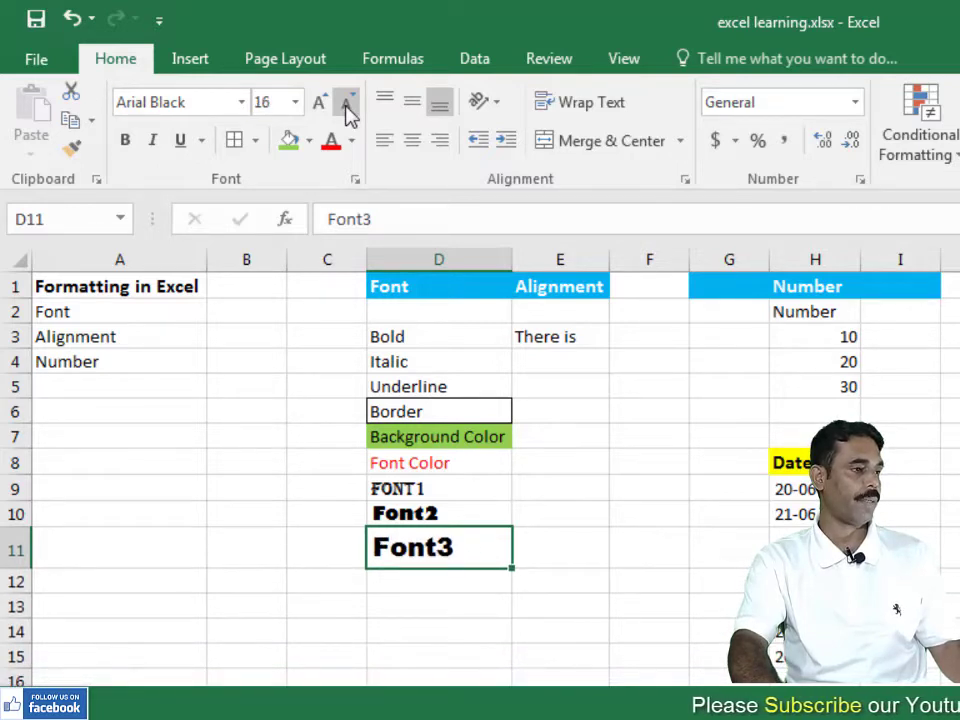
Merge and center the range E3:G9 that starts with the "There is" text.
left_click(561, 336)
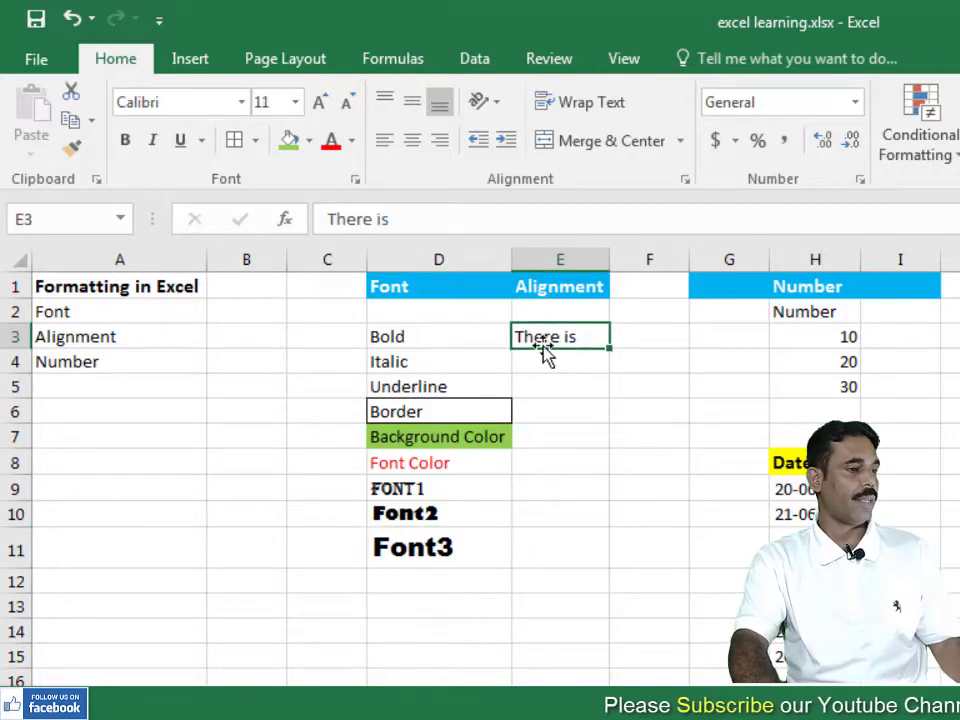
left_click_drag(565, 343, 701, 496)
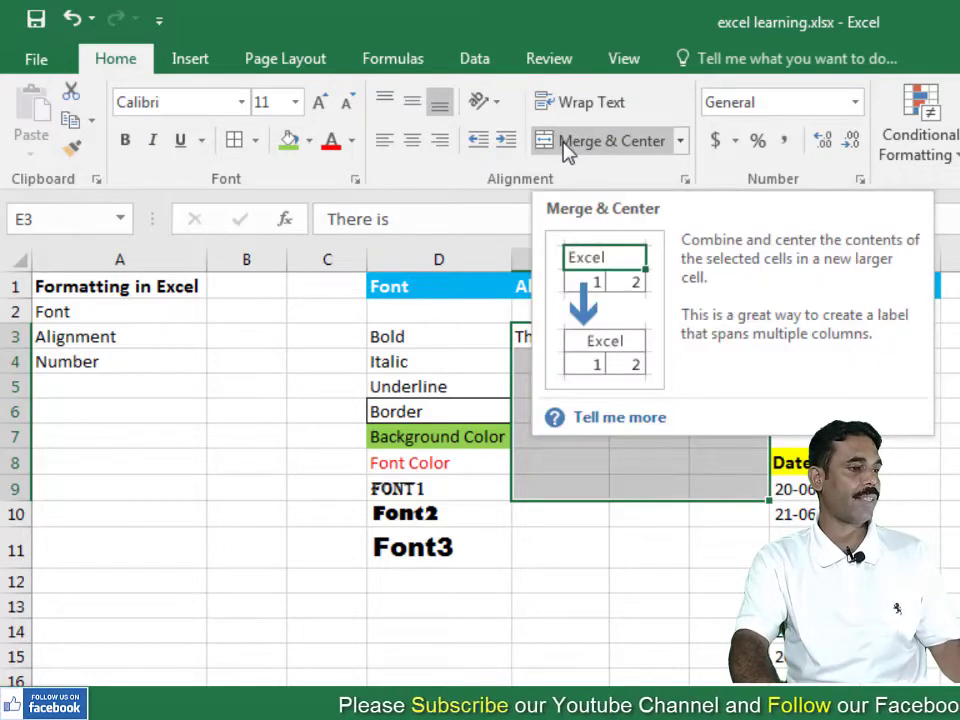
left_click(567, 143)
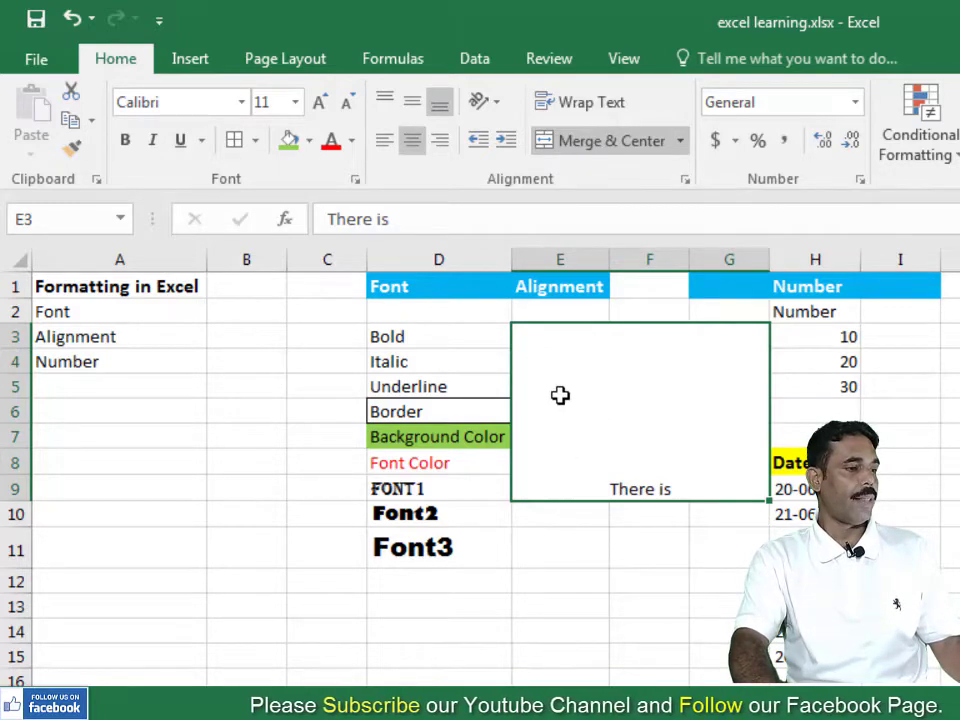
left_click(575, 547)
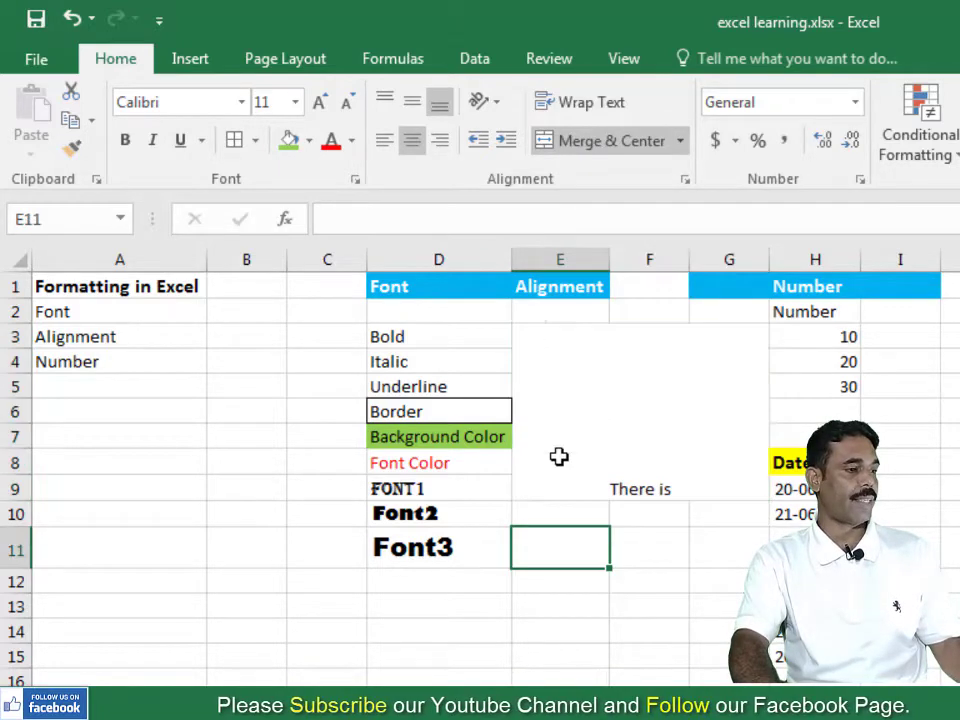
left_click(545, 366)
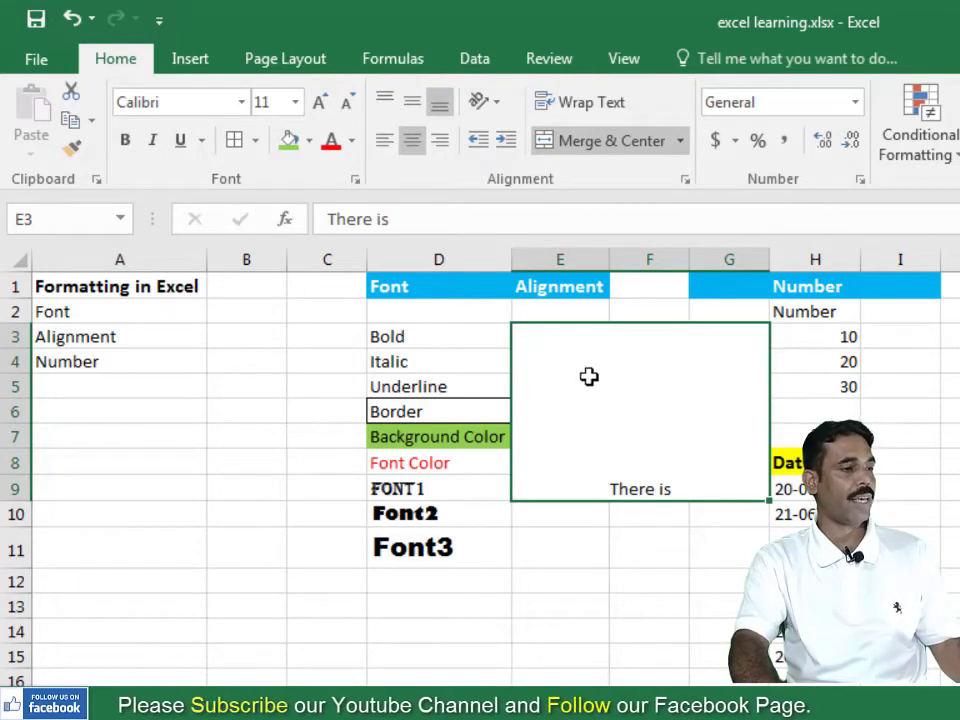
key("ctrl+z")
left_click(636, 602)
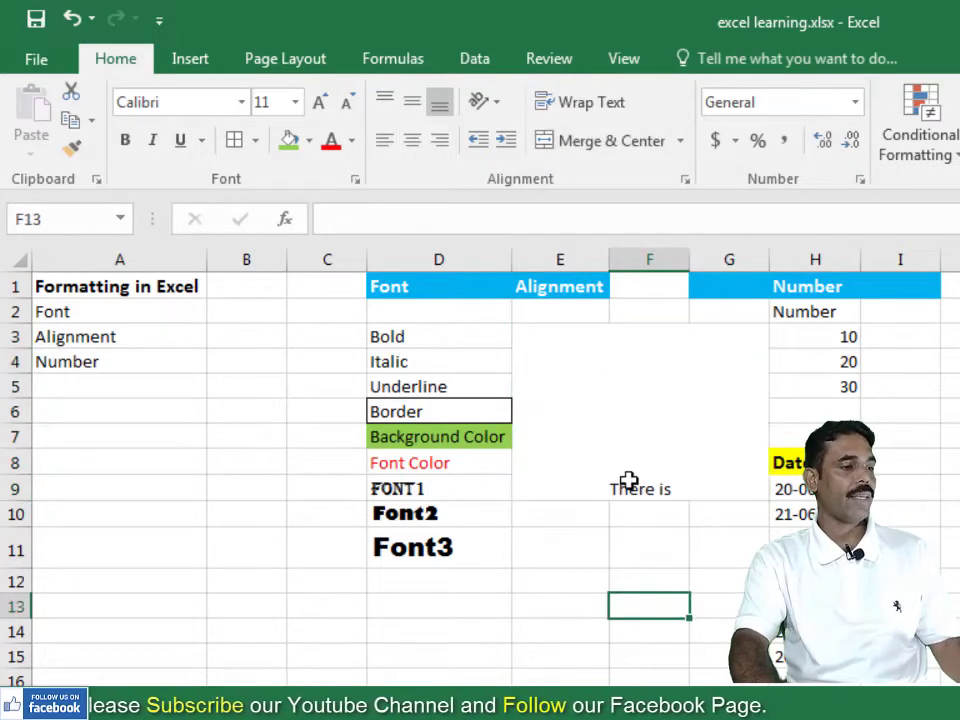
key("ctrl+y")
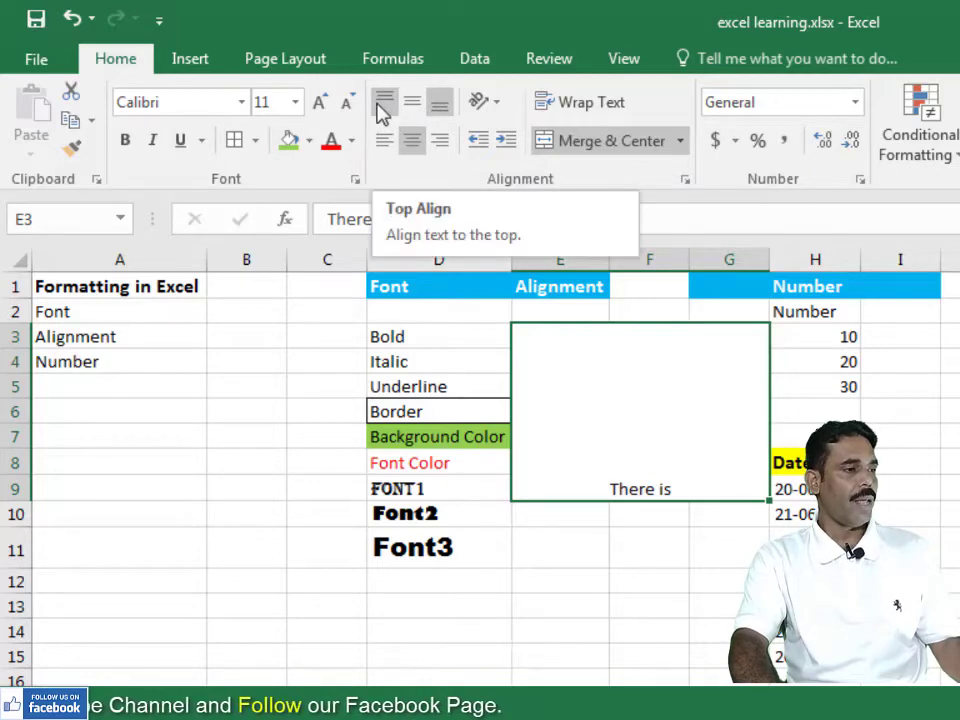
Try left, center and right alignment on the merged "There is" cell E3, and return it to horizontally centered.
left_click(386, 143)
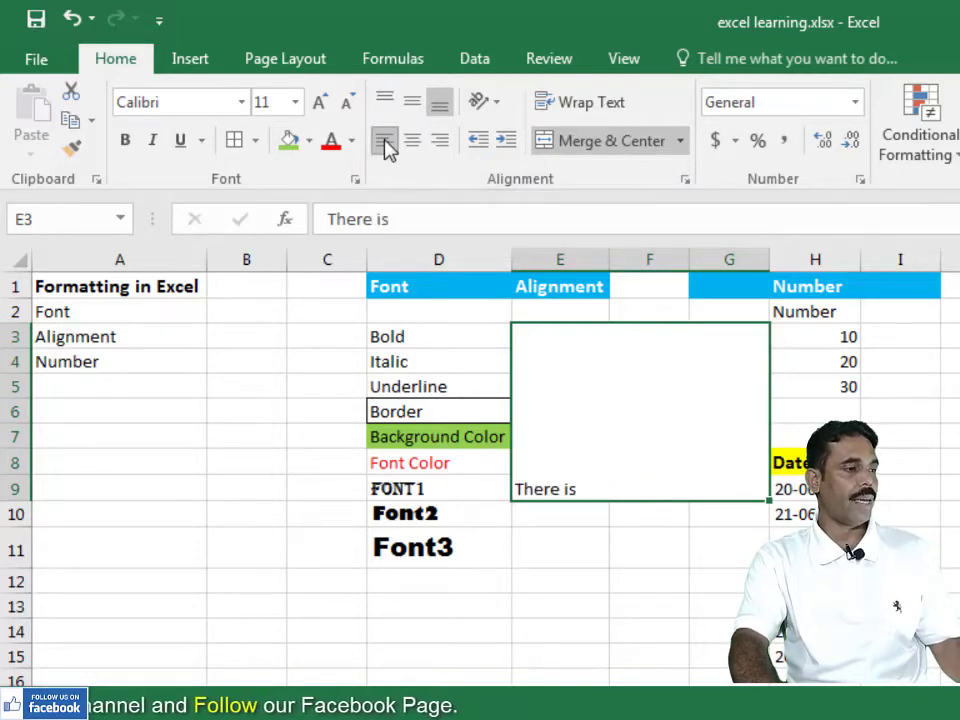
left_click(412, 148)
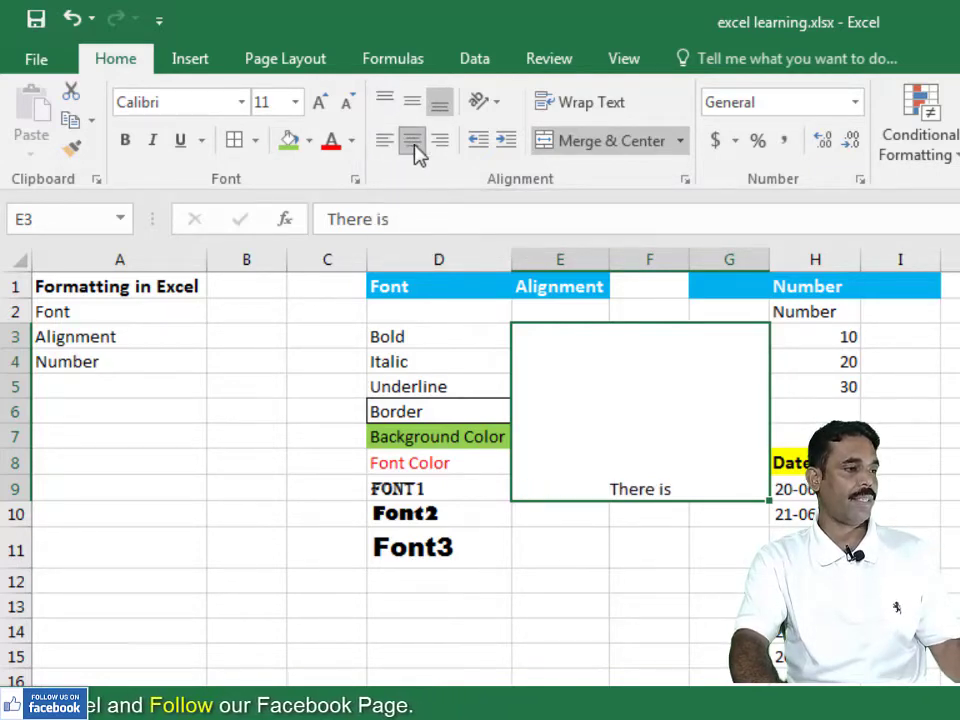
left_click(441, 145)
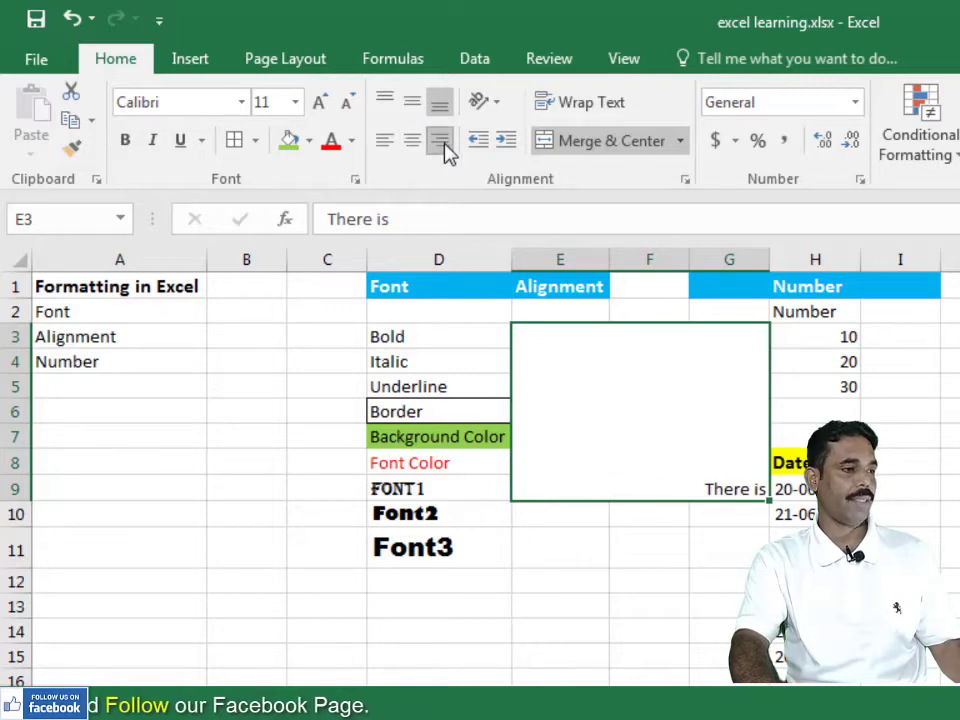
left_click(420, 152)
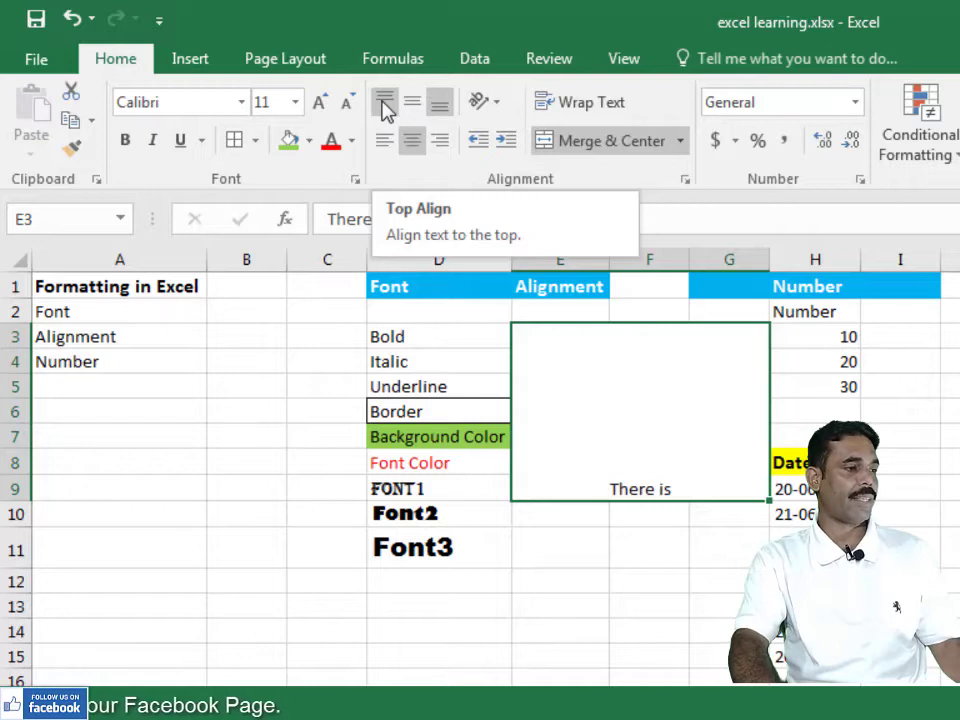
Switch the merged cell E3 through top, middle and bottom vertical alignment, and leave it middle-aligned.
left_click(386, 104)
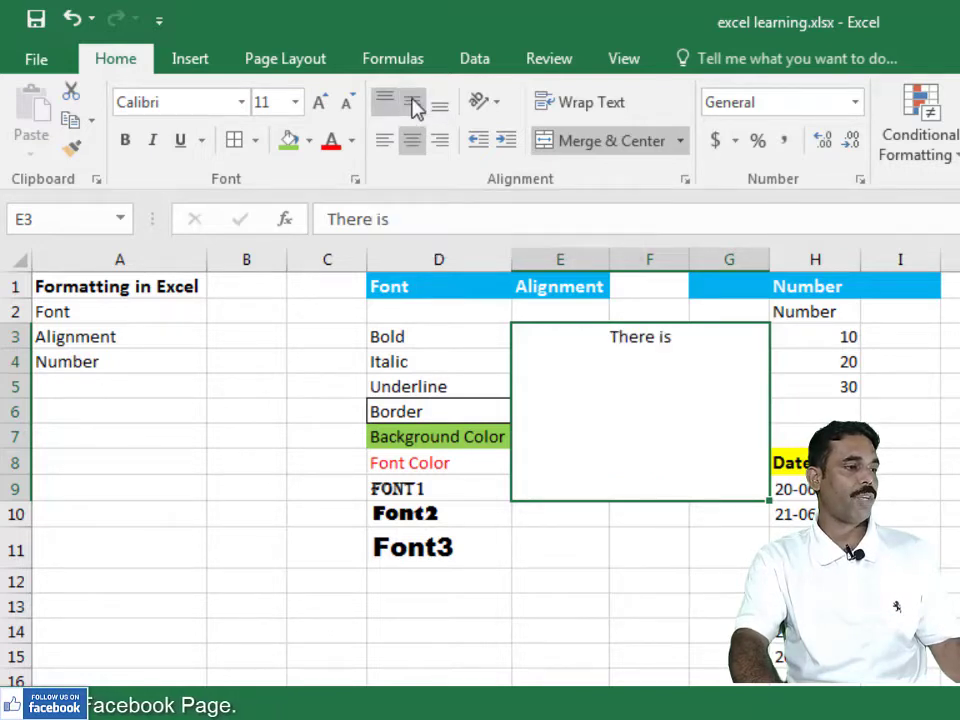
left_click(412, 103)
left_click(442, 108)
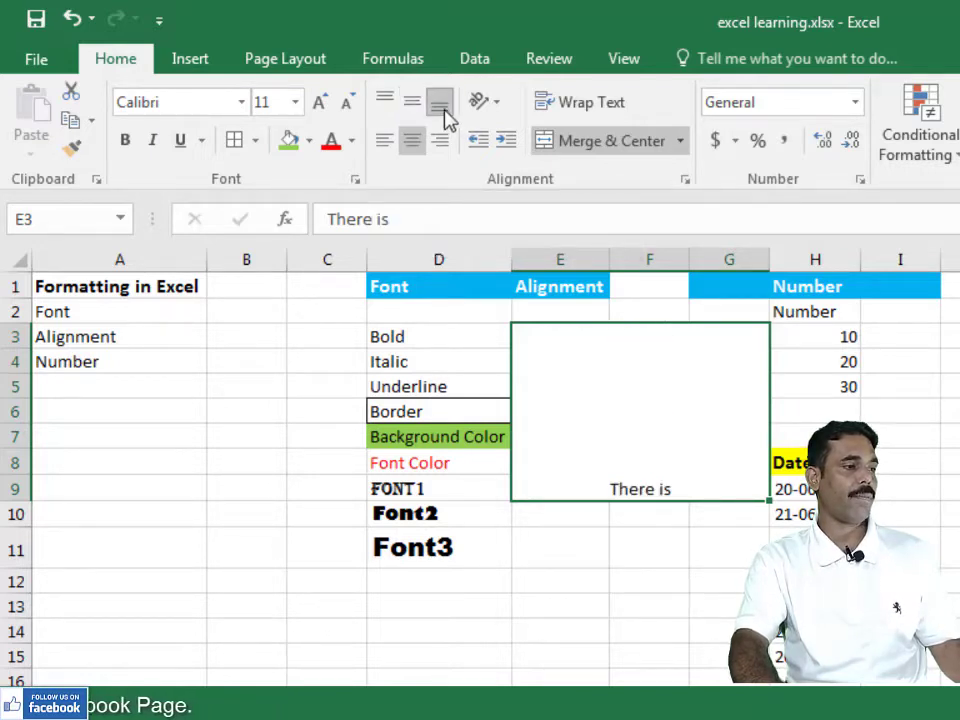
left_click(414, 108)
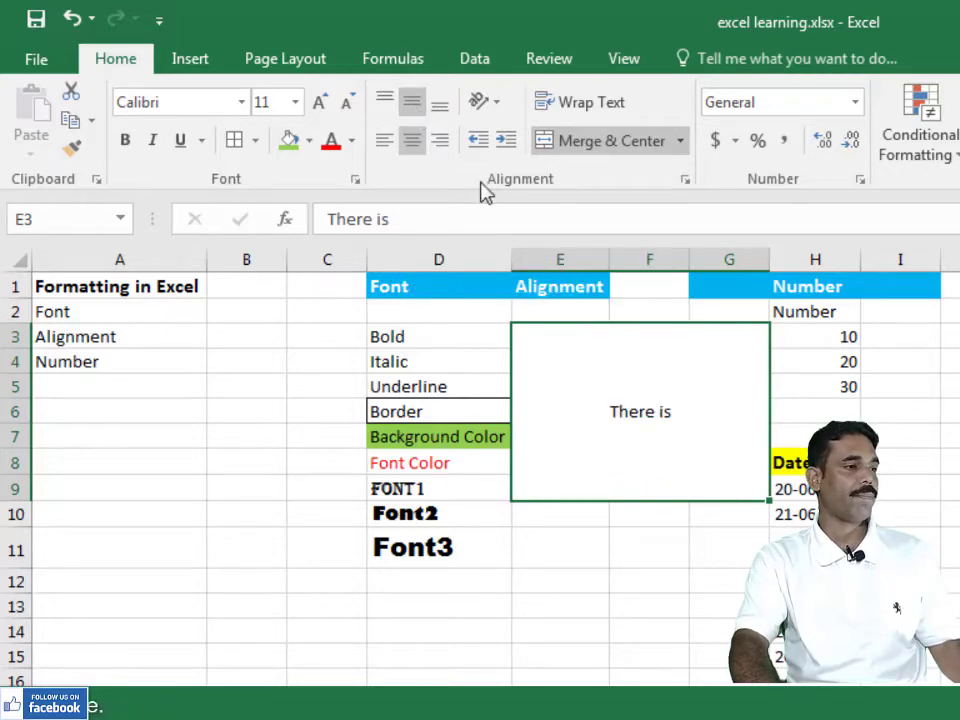
Try Rotate Text Down, Rotate Text Up and Angle Counterclockwise on merged cell E3, and return its text to horizontal.
left_click(497, 104)
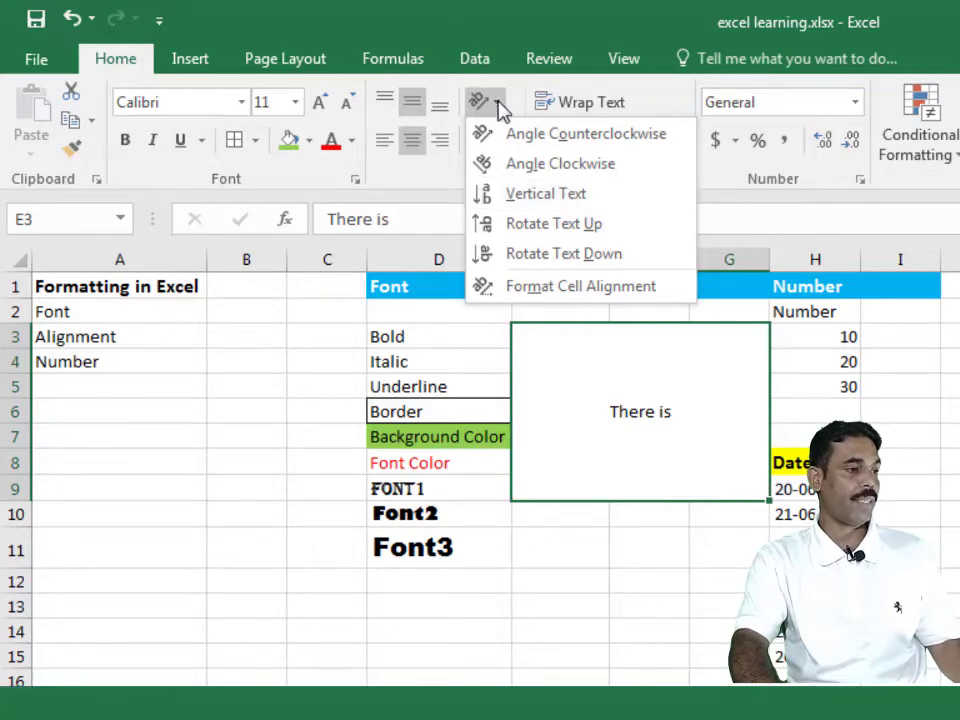
left_click(550, 256)
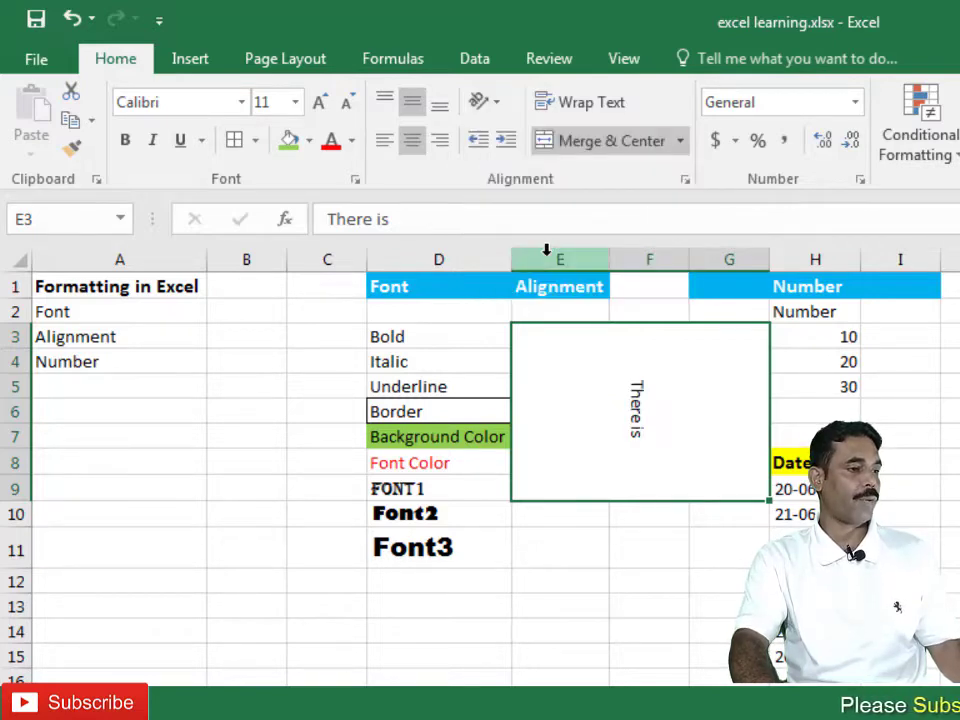
left_click(496, 104)
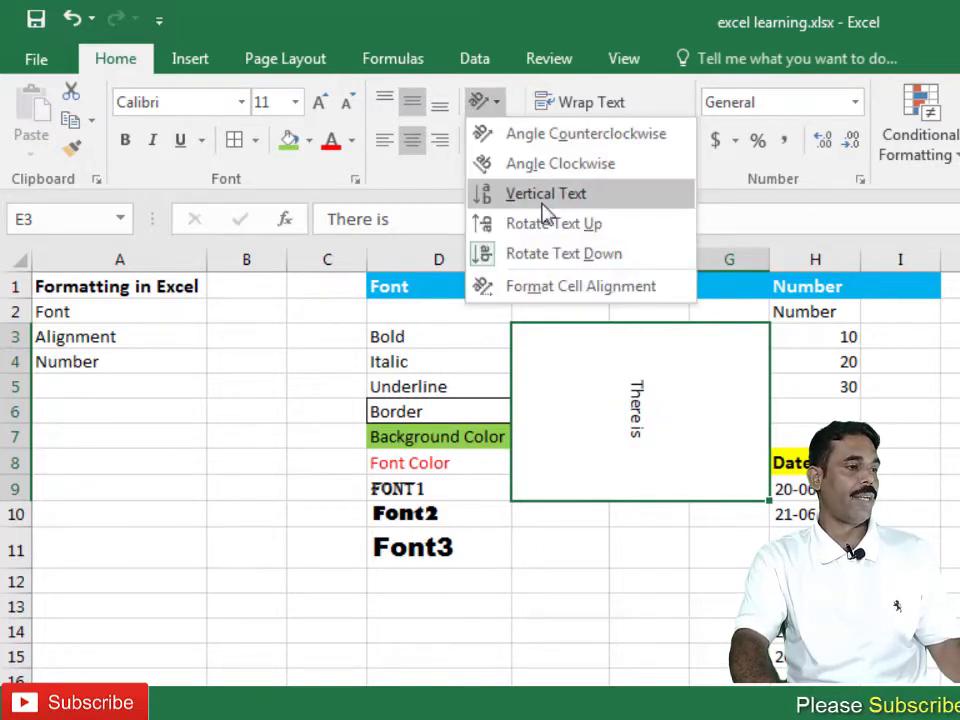
left_click(548, 226)
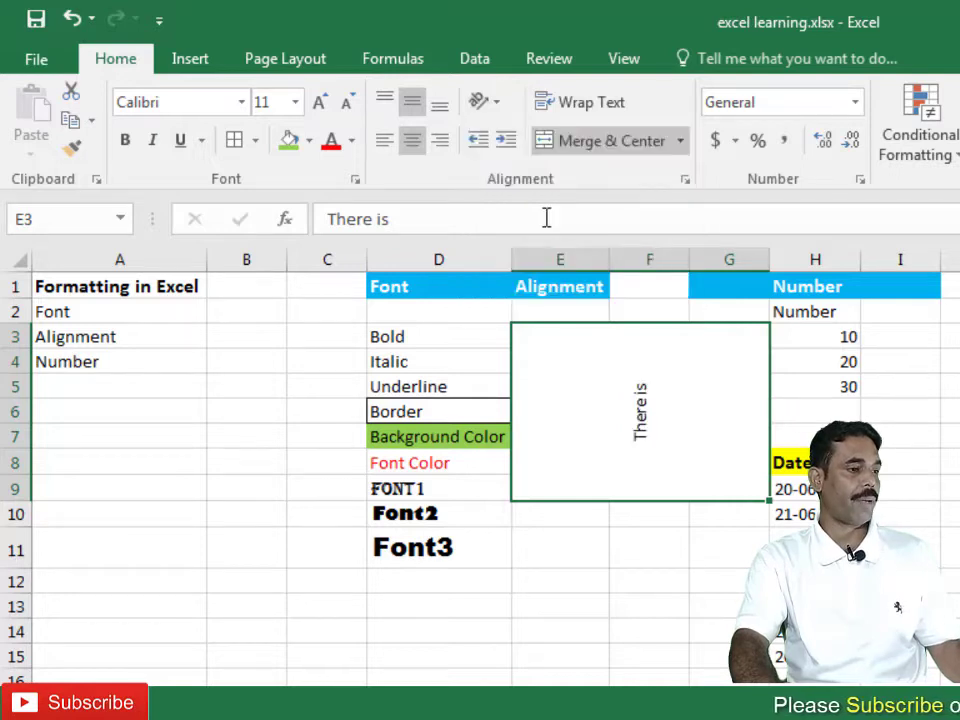
left_click(500, 106)
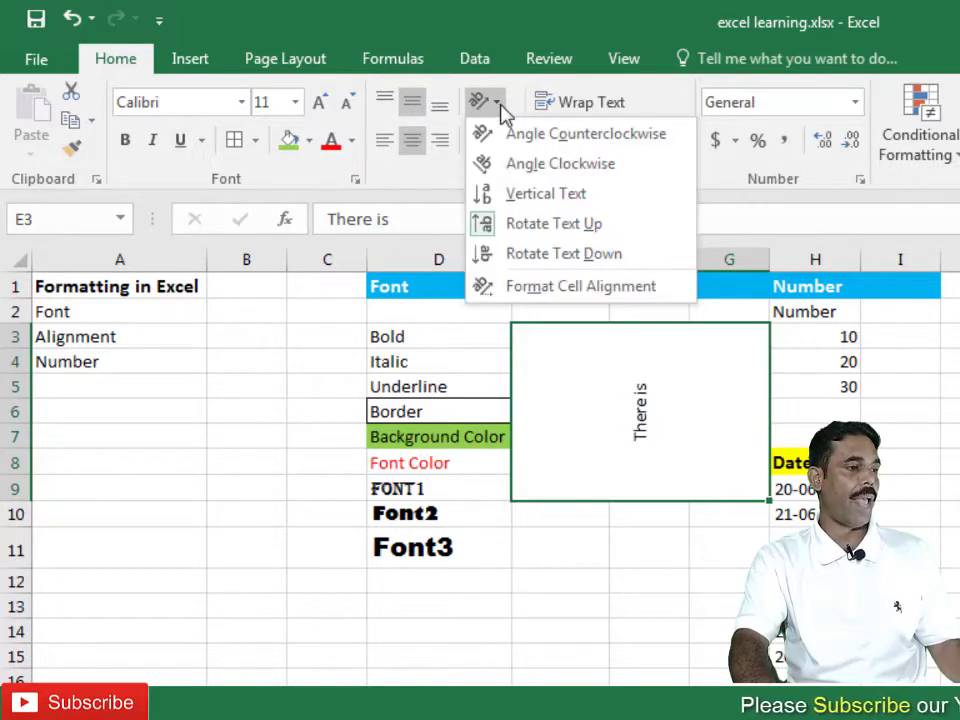
left_click(535, 140)
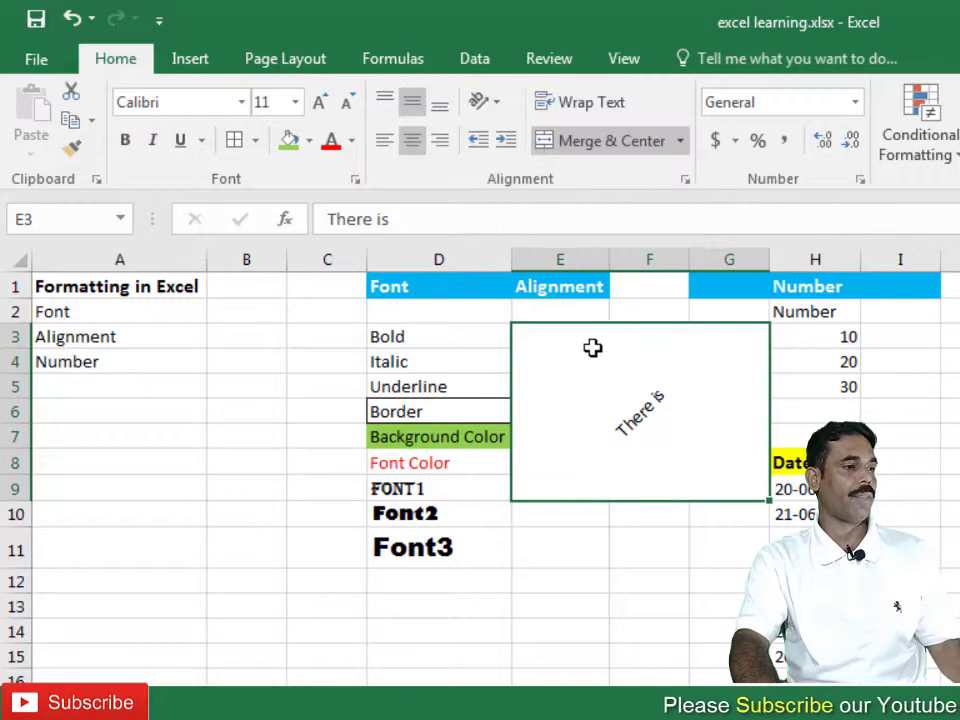
left_click(498, 103)
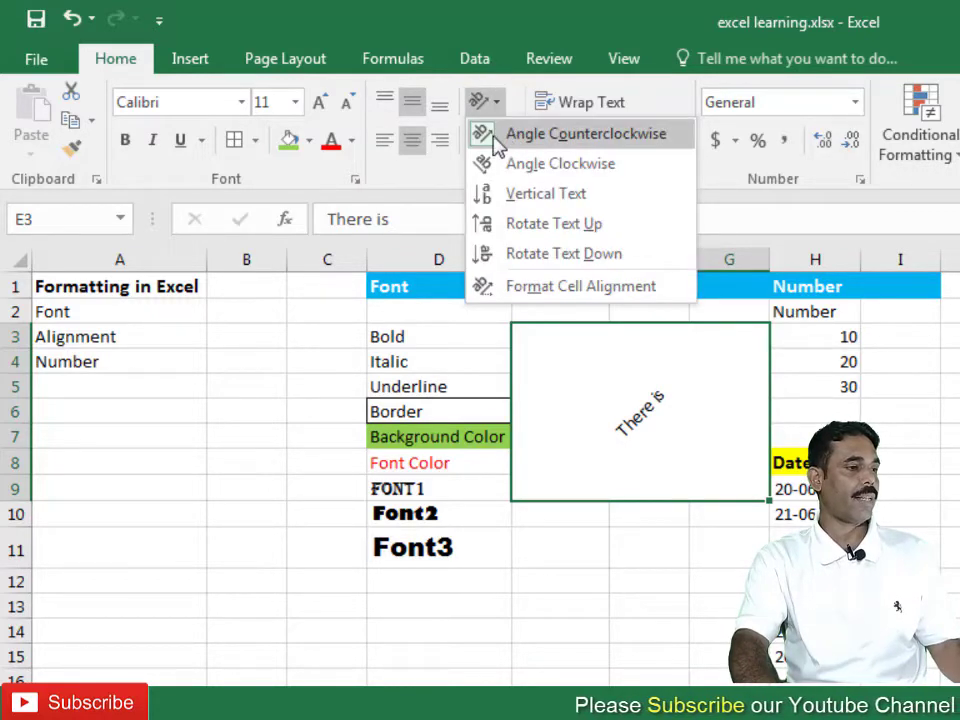
left_click(490, 140)
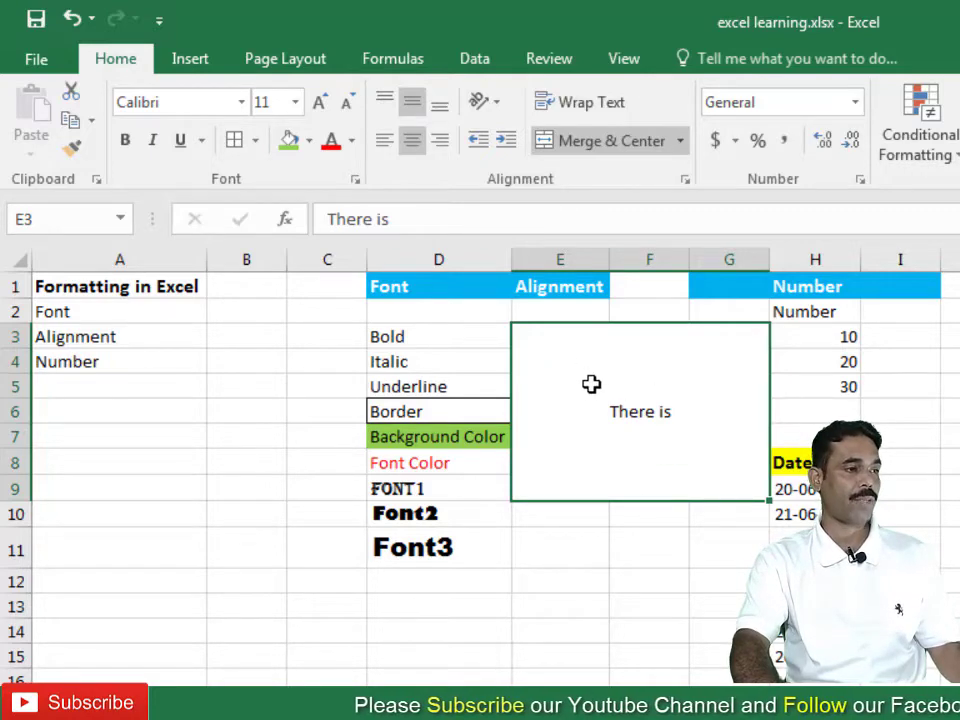
Unmerge the range E3:G9 that holds the "There is" text.
left_click(596, 142)
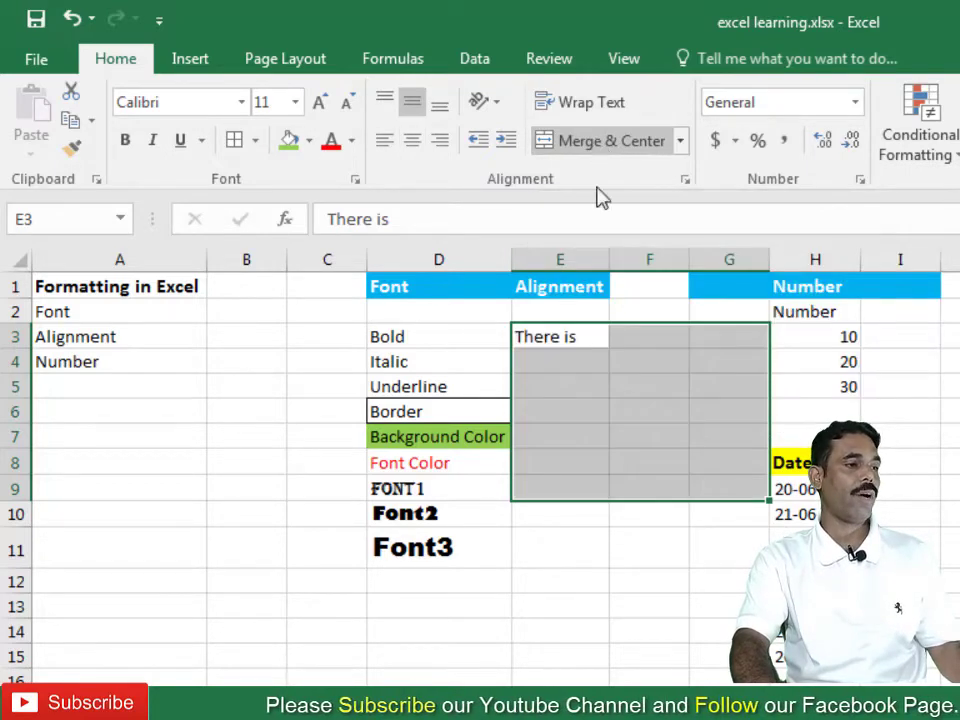
left_click(610, 400)
left_click(589, 336)
Extend the text in cell E3 to "There is a king named Solomon".
double_click(603, 338)
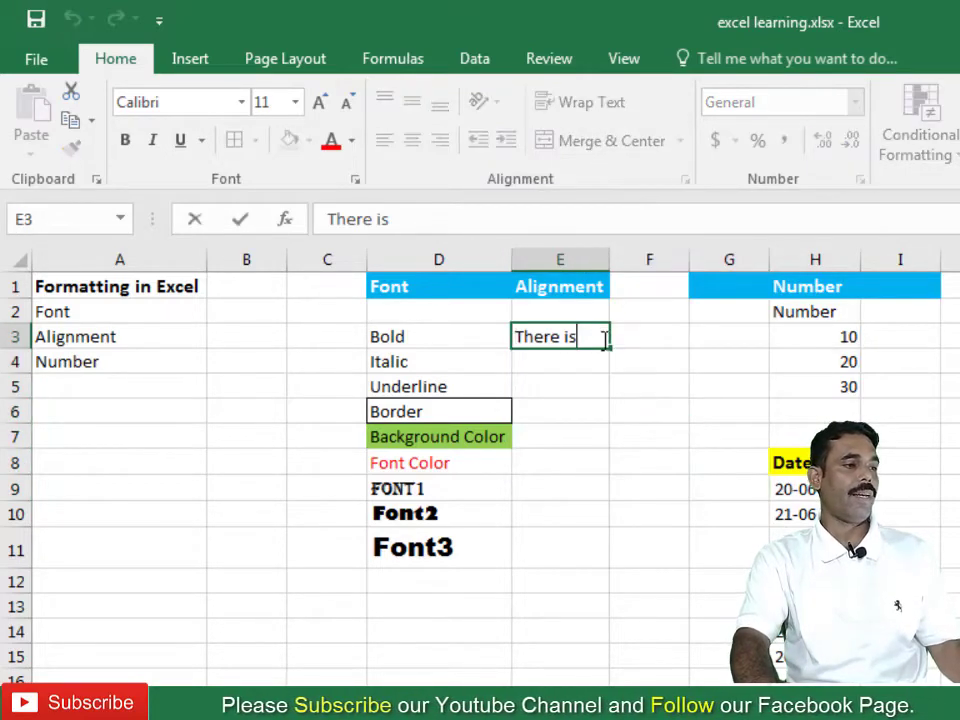
key("Escape")
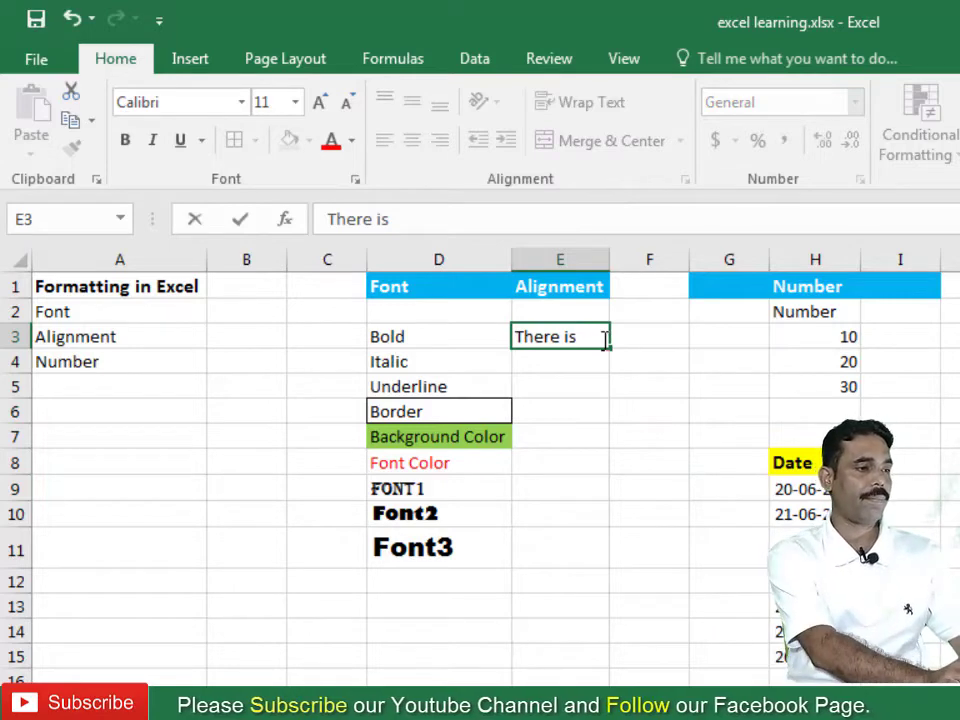
type("a")
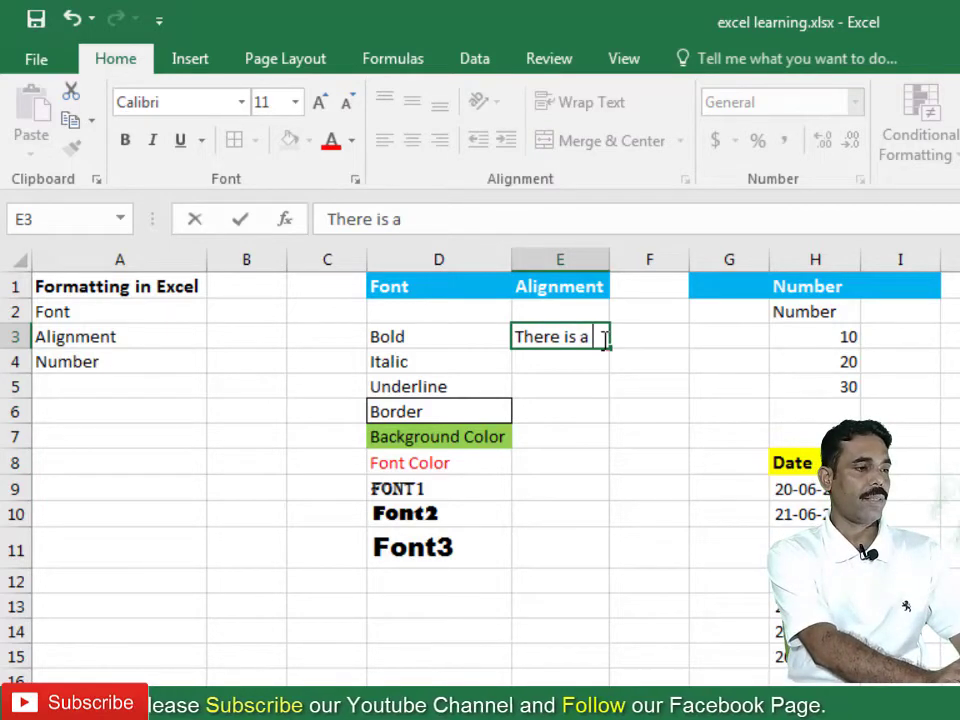
type(" king name")
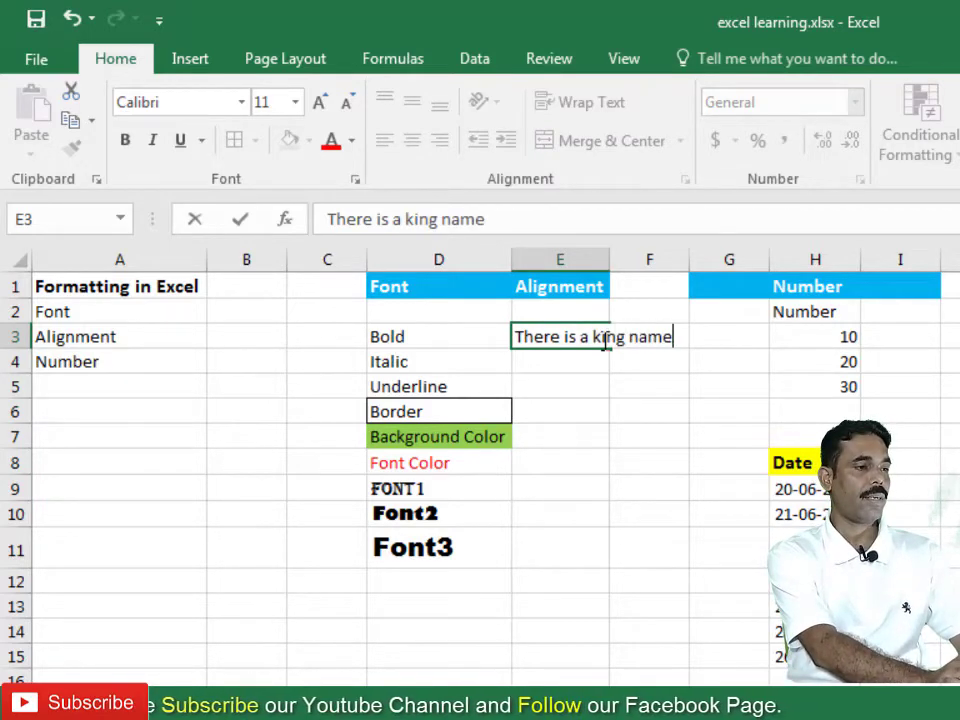
type("d so")
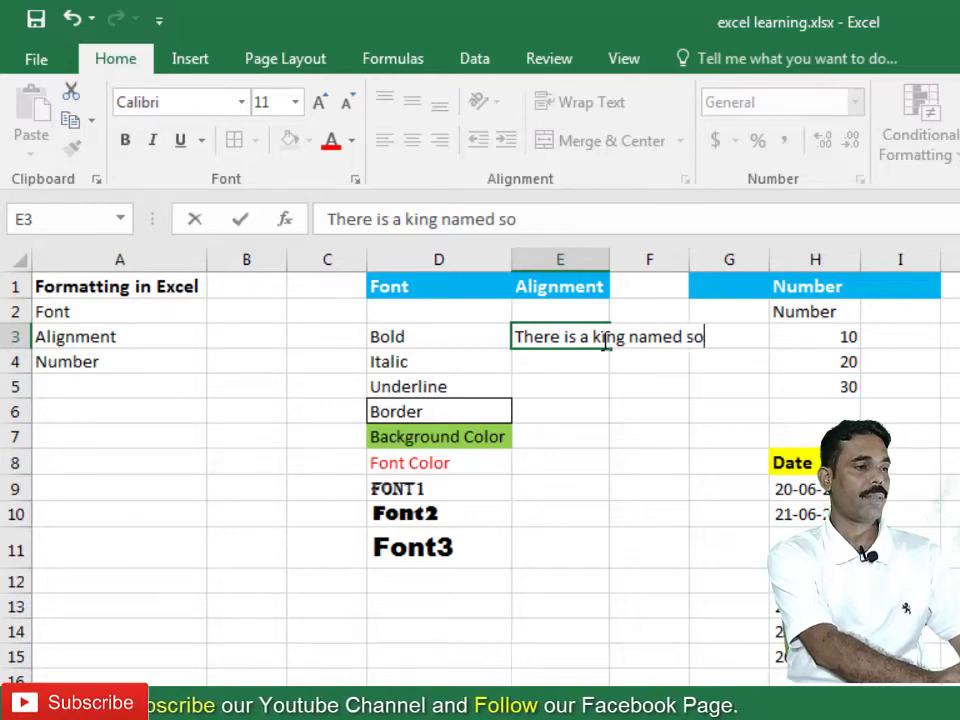
key("BackSpace")
key("BackSpace")
type("Solo")
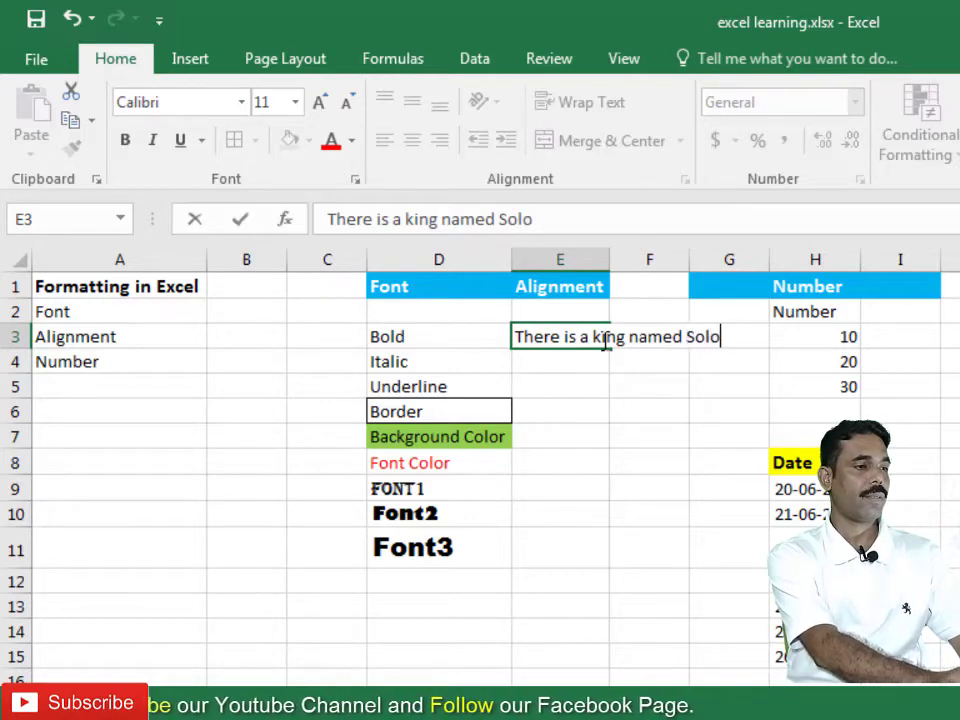
type("mon")
key("Return")
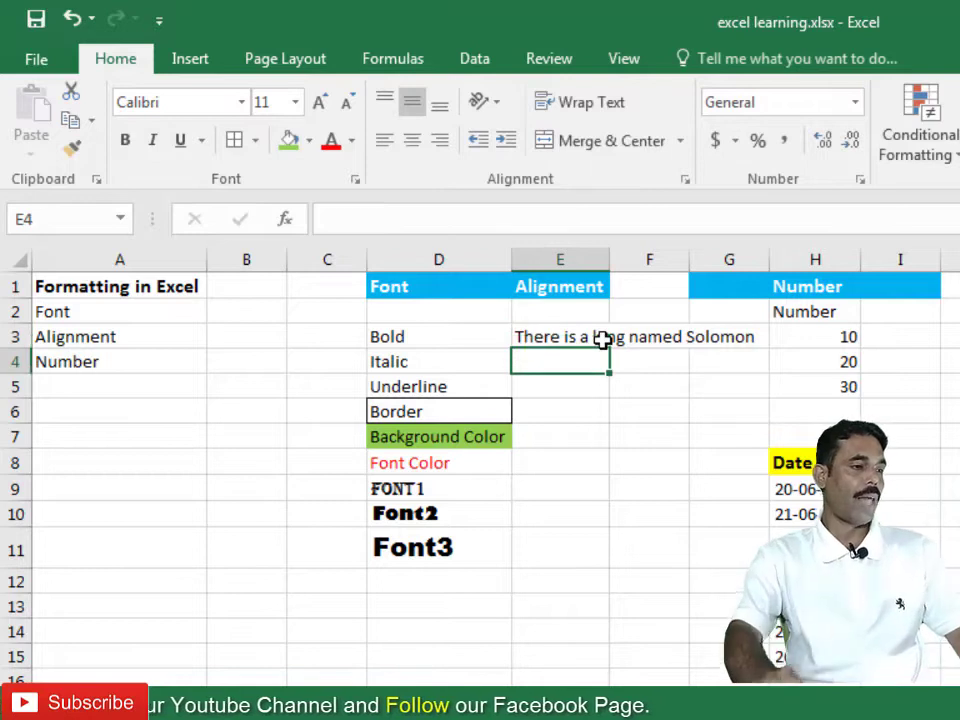
Try Wrap Text on the long sentence in E3, and undo back to the unmerged "There is" text.
left_click(562, 335)
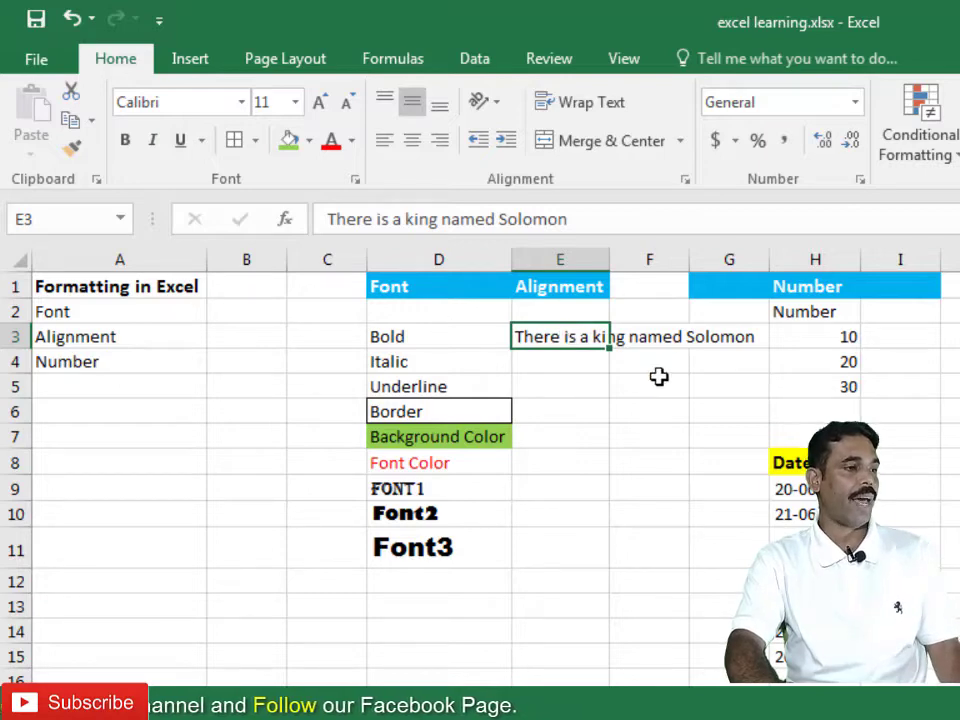
left_click(578, 112)
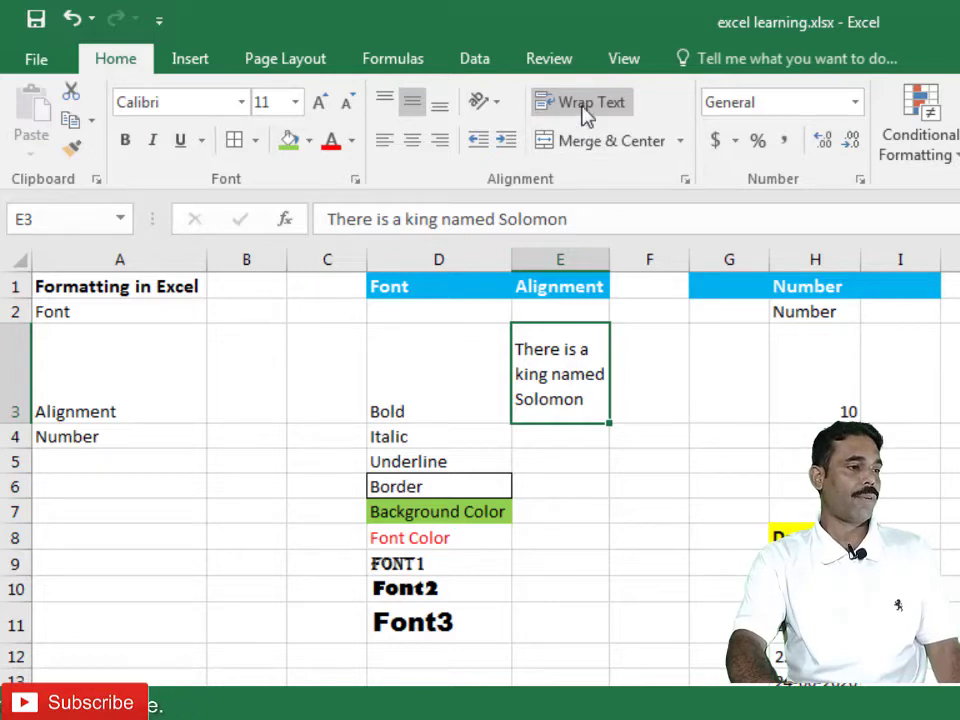
key("ctrl+z")
key("ctrl+z")
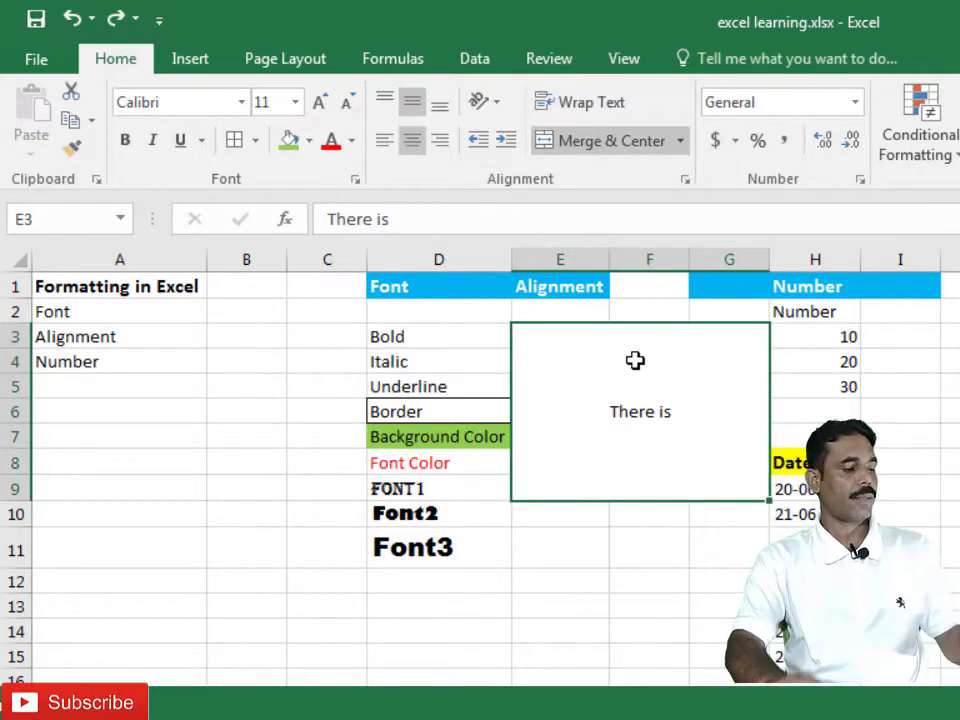
key("ctrl+z")
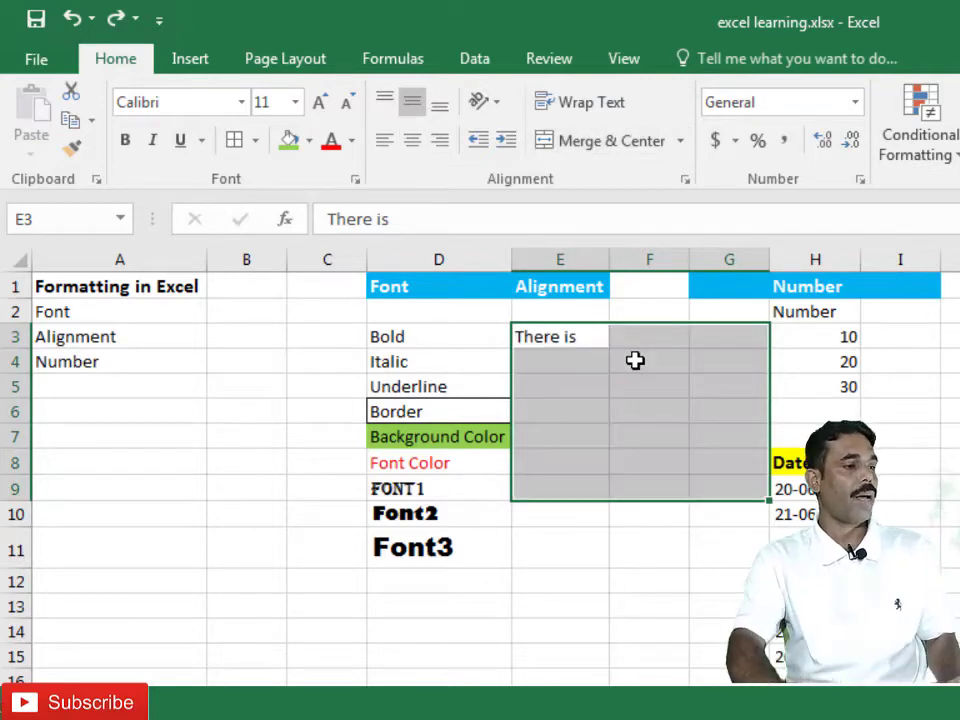
Open the full number formatting options for cell H3 under the "Number" heading.
left_click(787, 319)
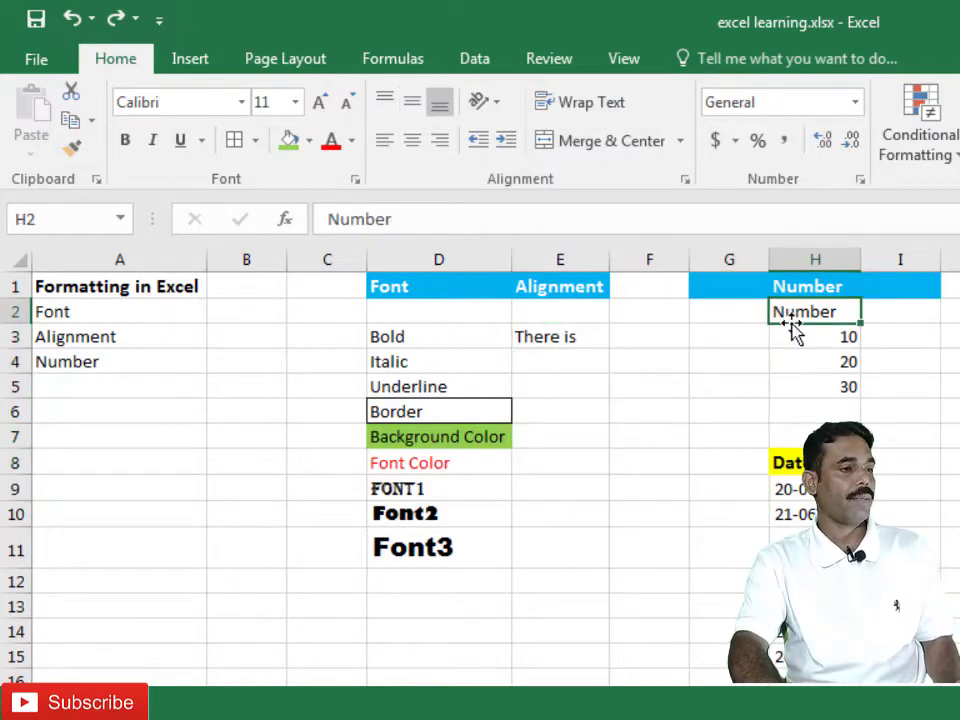
left_click(806, 338)
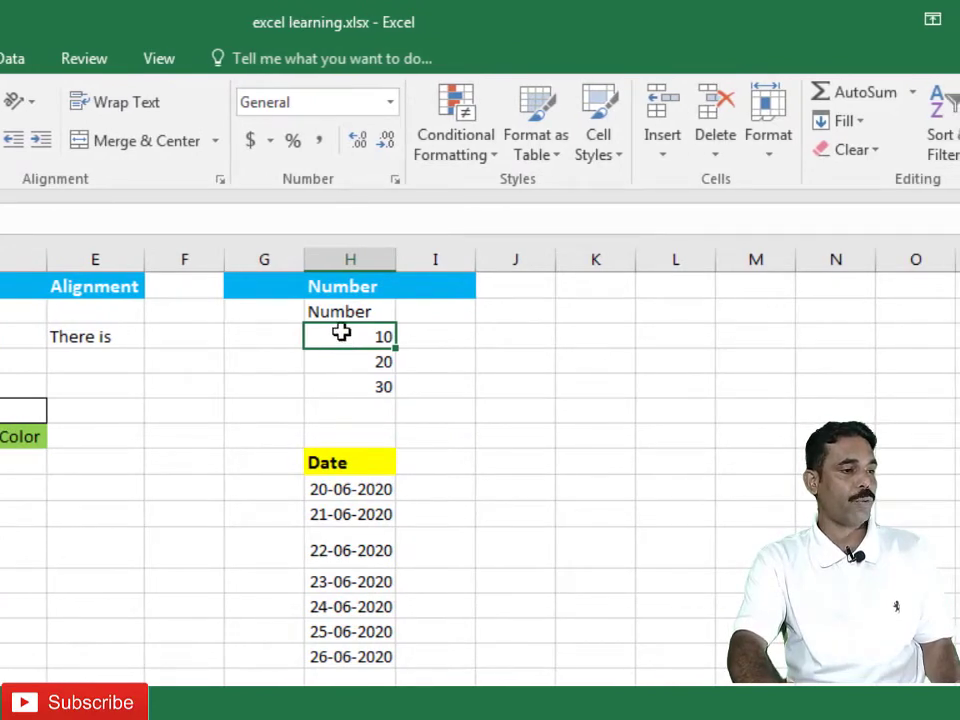
left_click_drag(341, 332, 345, 388)
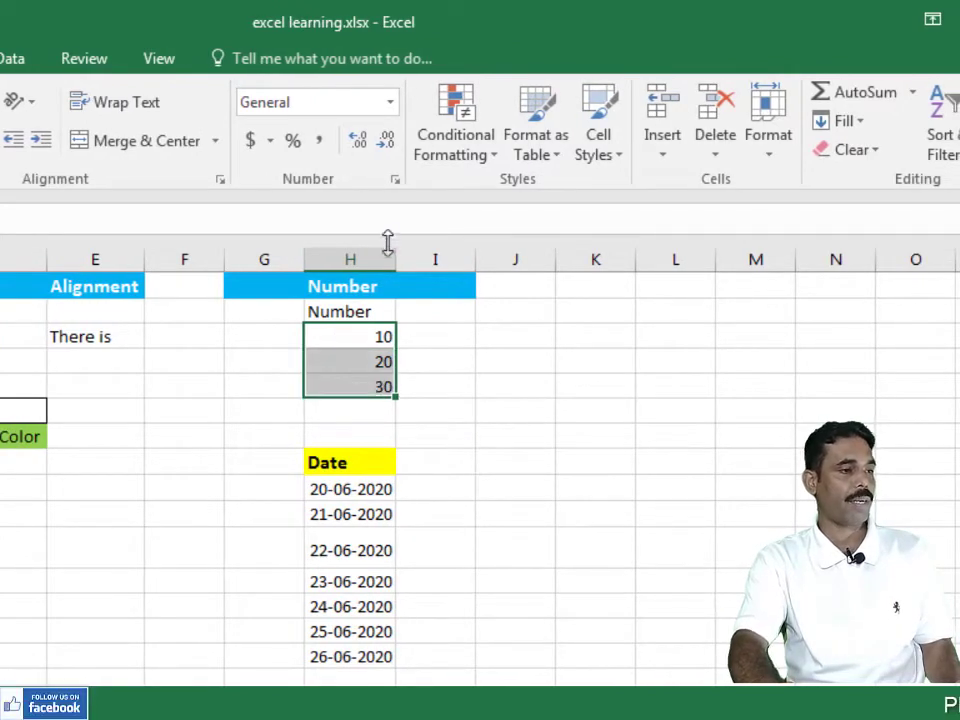
key("shift+Up")
key("shift+Up")
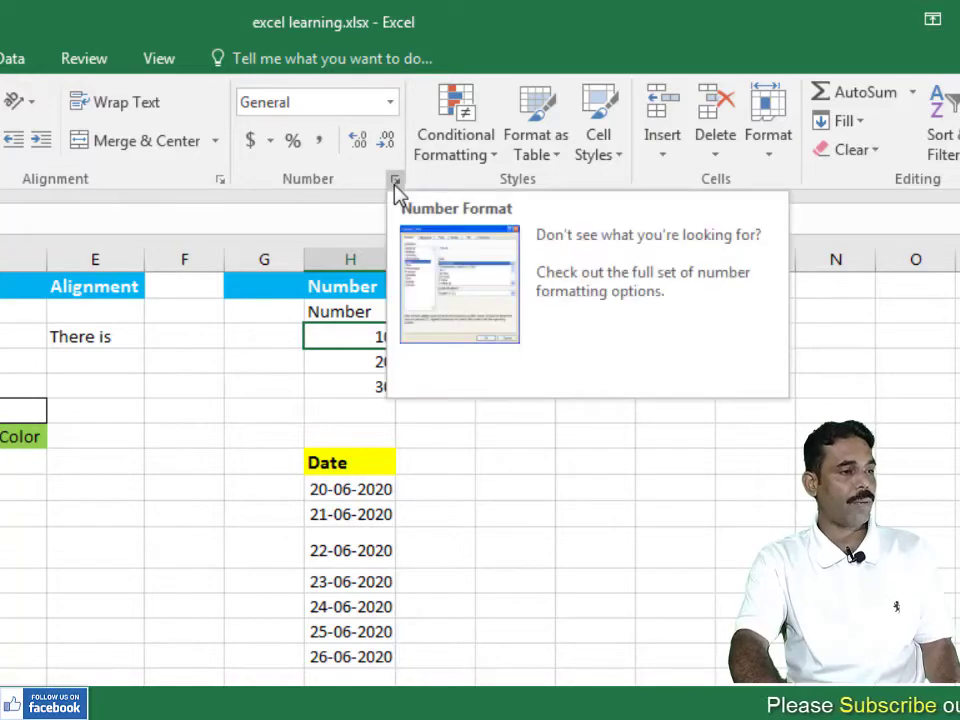
left_click(395, 181)
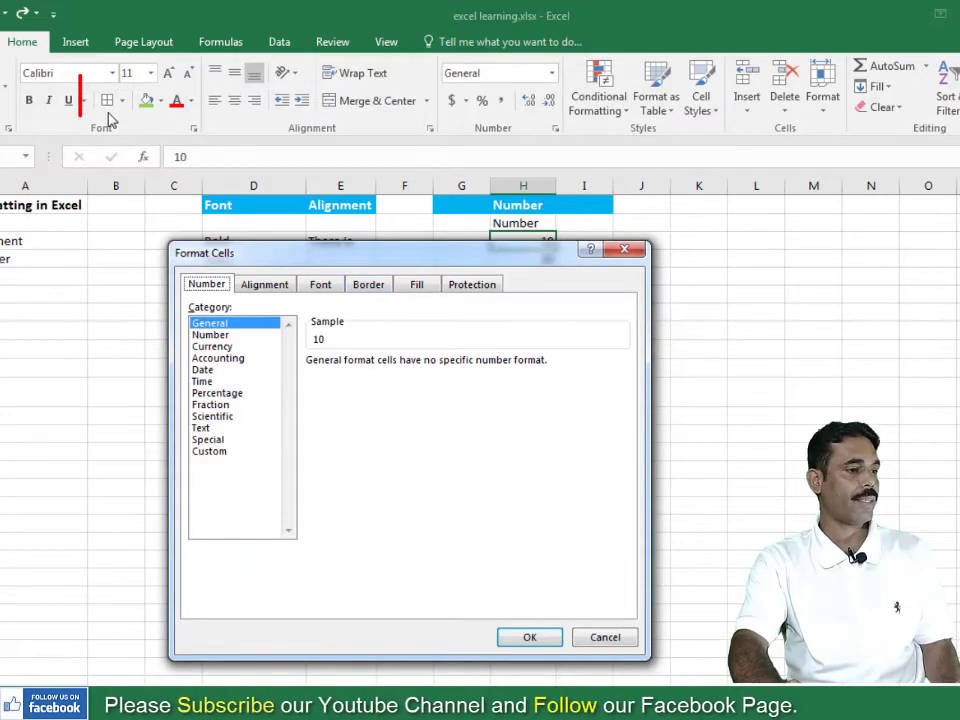
Look through the Alignment, Font, Border and Fill settings, and format cell H3 as Number with 2 decimal places.
left_click(265, 285)
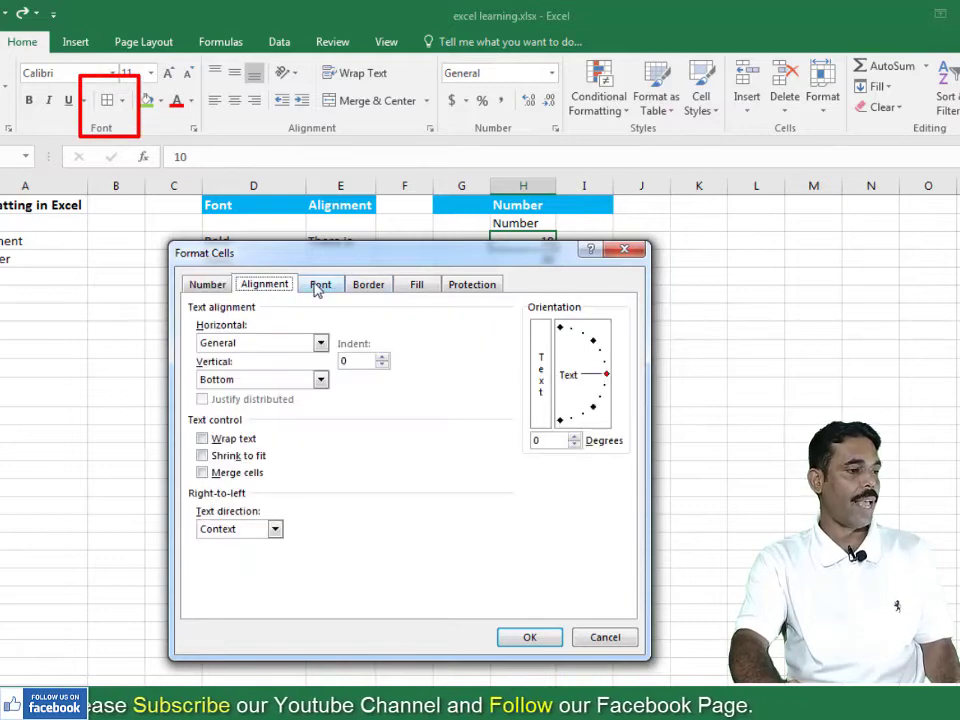
left_click(317, 285)
left_click(369, 285)
left_click(414, 286)
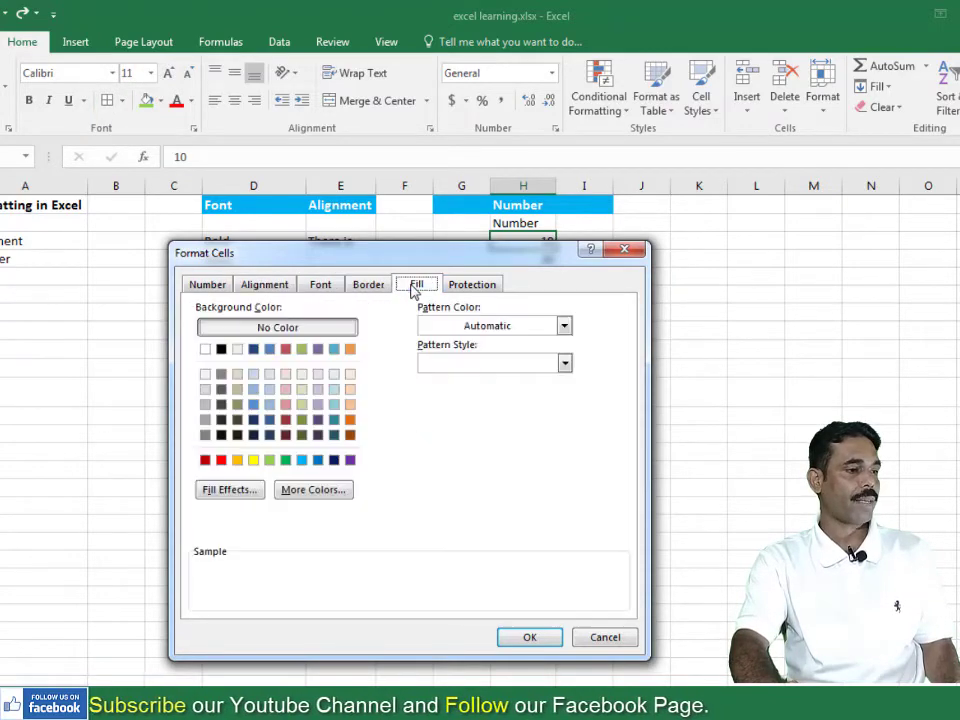
left_click(216, 286)
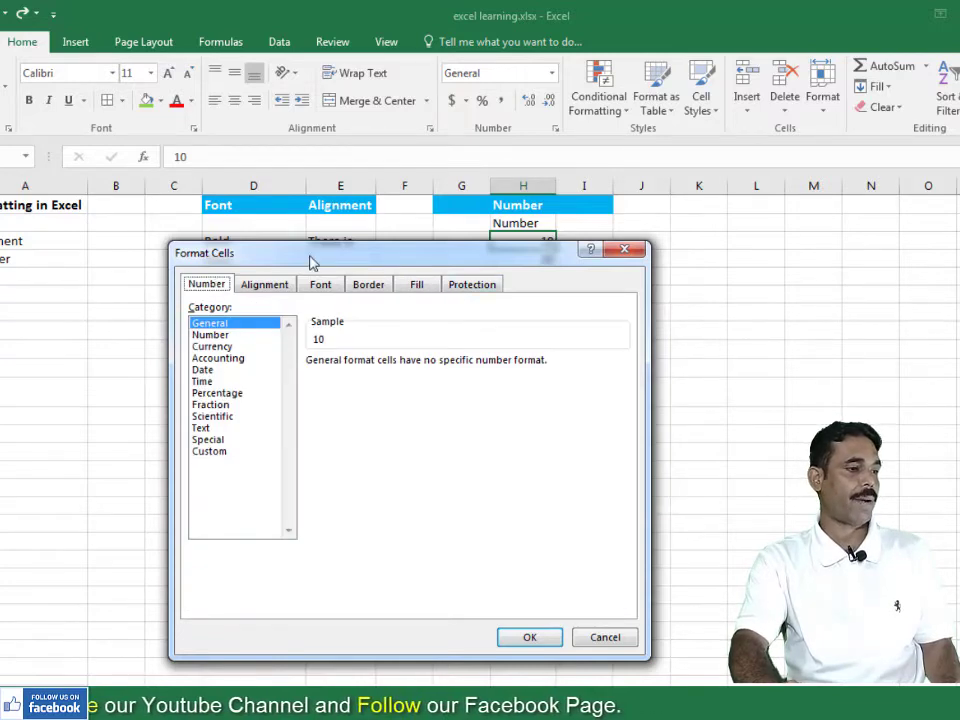
left_click(214, 336)
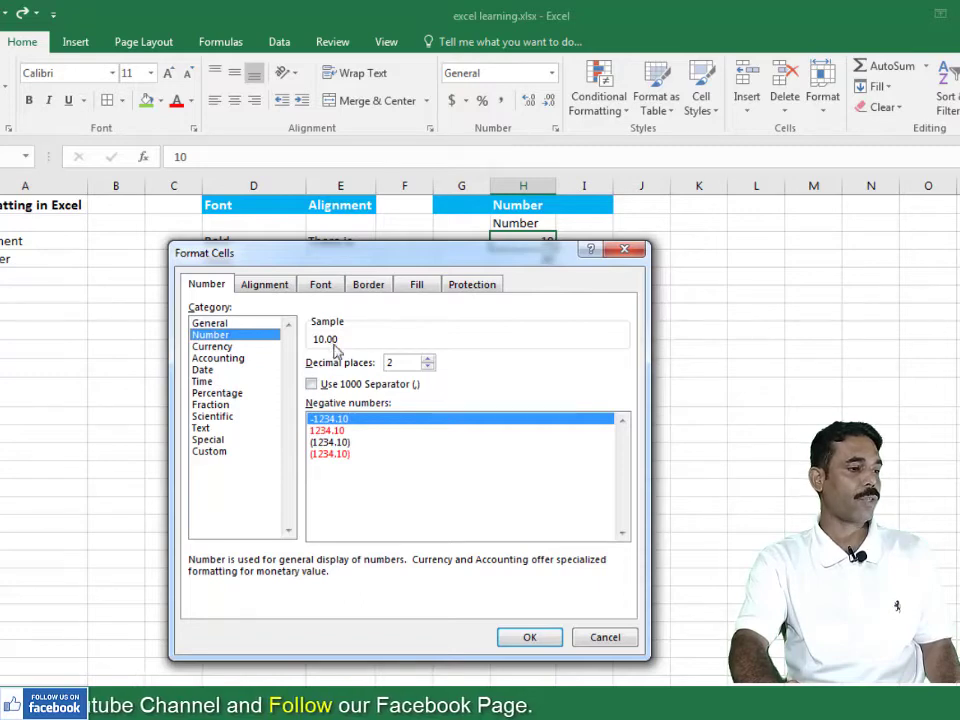
left_click(522, 637)
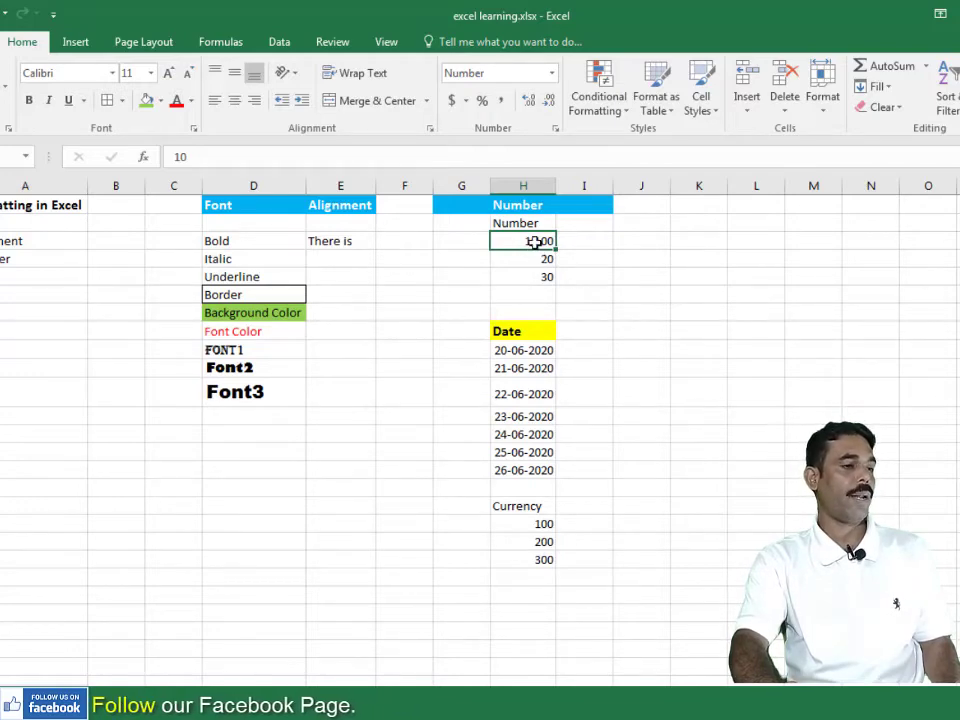
Apply the Number format to the range H3:H5.
left_click_drag(535, 241, 536, 272)
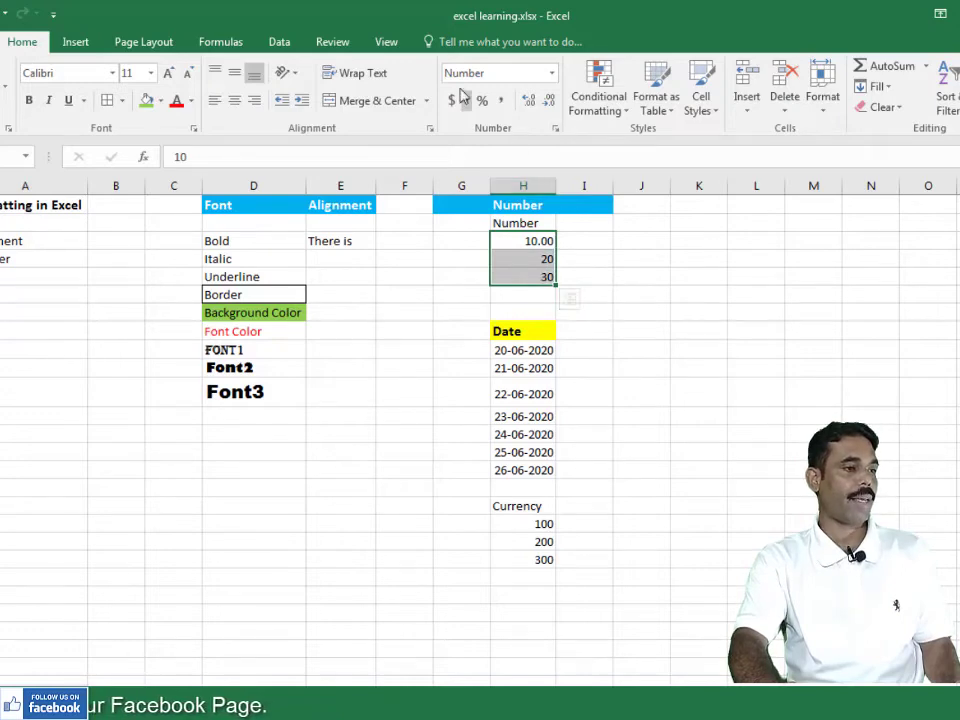
left_click(551, 75)
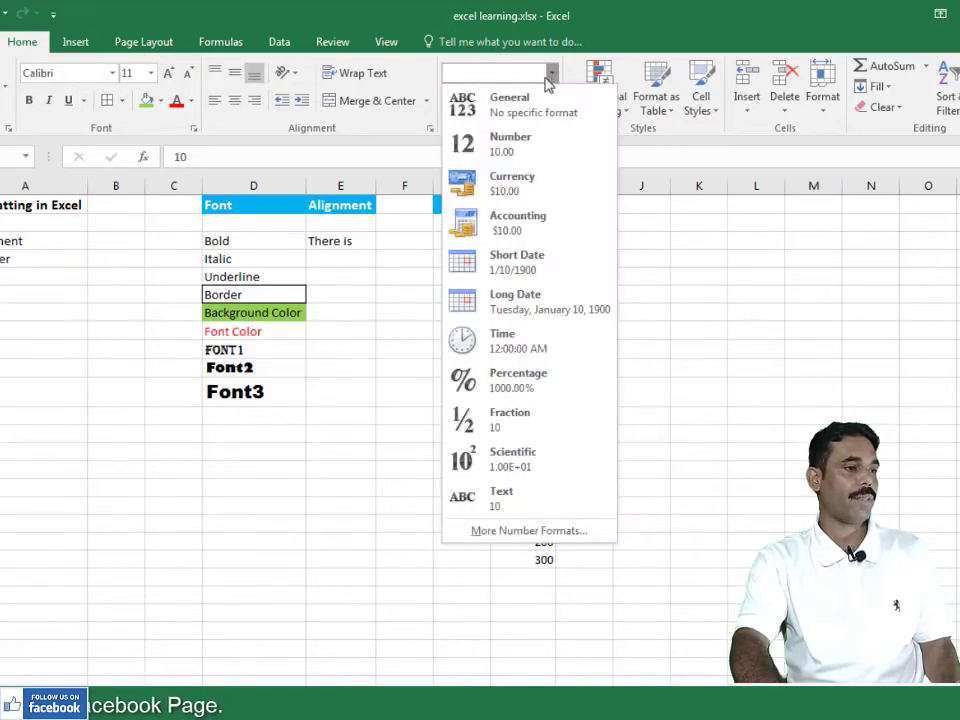
left_click(527, 149)
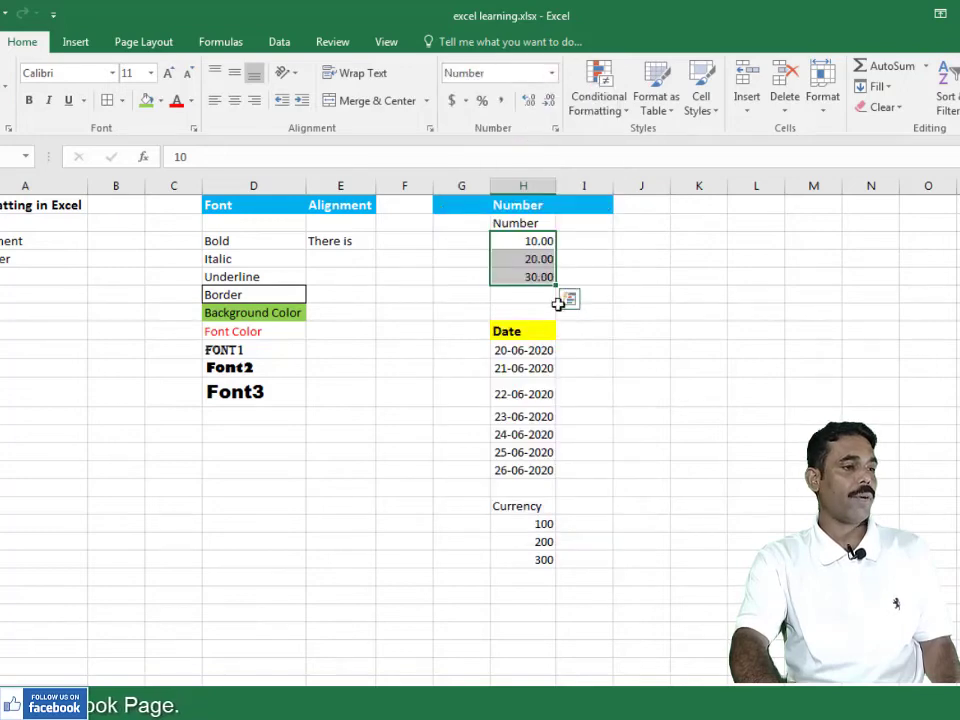
Increase the decimals of H3:H5 to four places, and reduce them back to two.
left_click(531, 104)
left_click(531, 104)
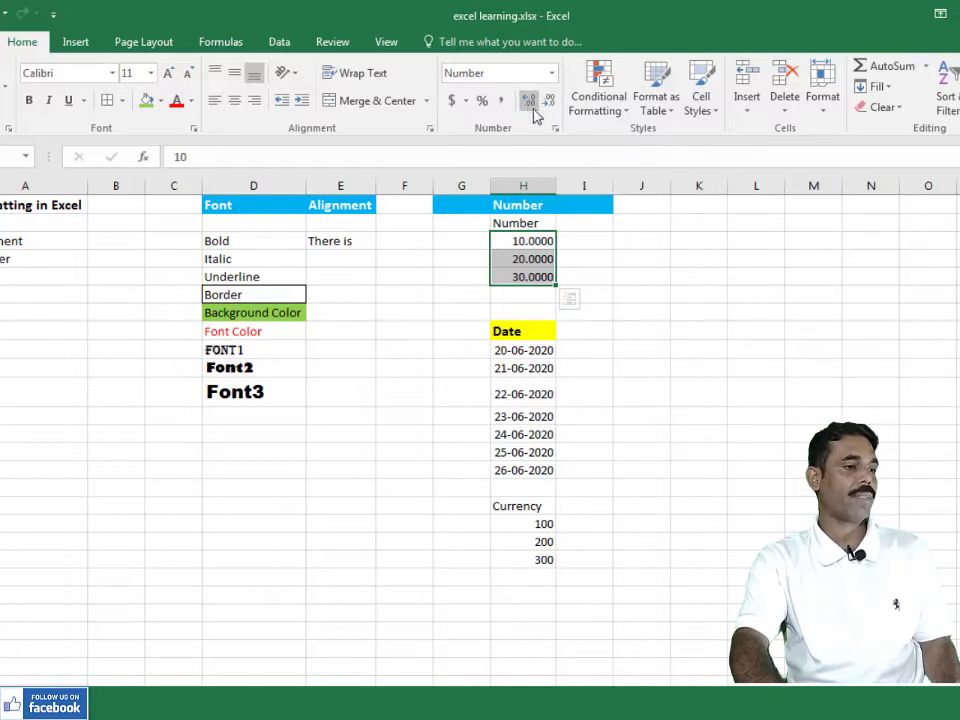
left_click(549, 102)
left_click(549, 102)
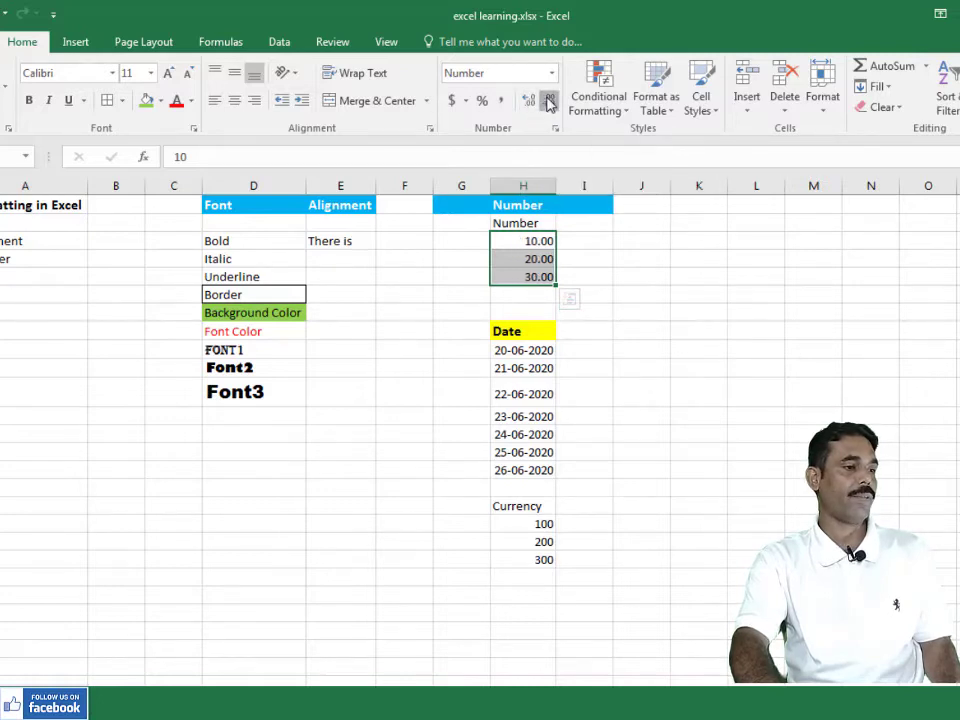
Reduce the decimals of H3:H5 by one place, and increase them back to two places.
left_click(549, 102)
left_click(531, 103)
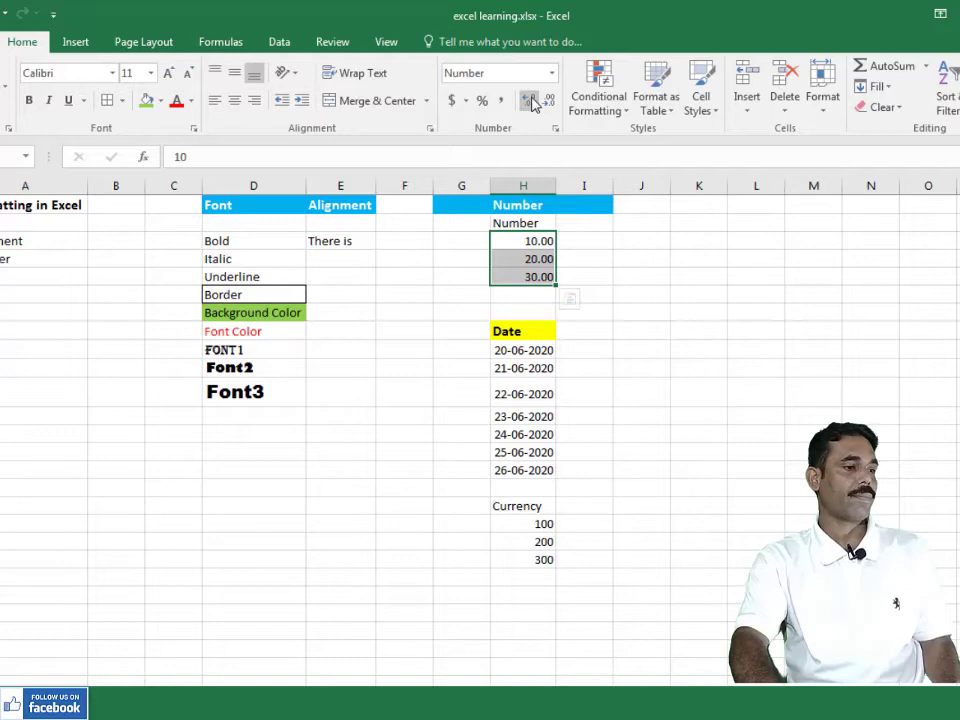
Format the dates in H9:H15 with the "14 March 2012" date type, and autofit the width of column H.
left_click(535, 356)
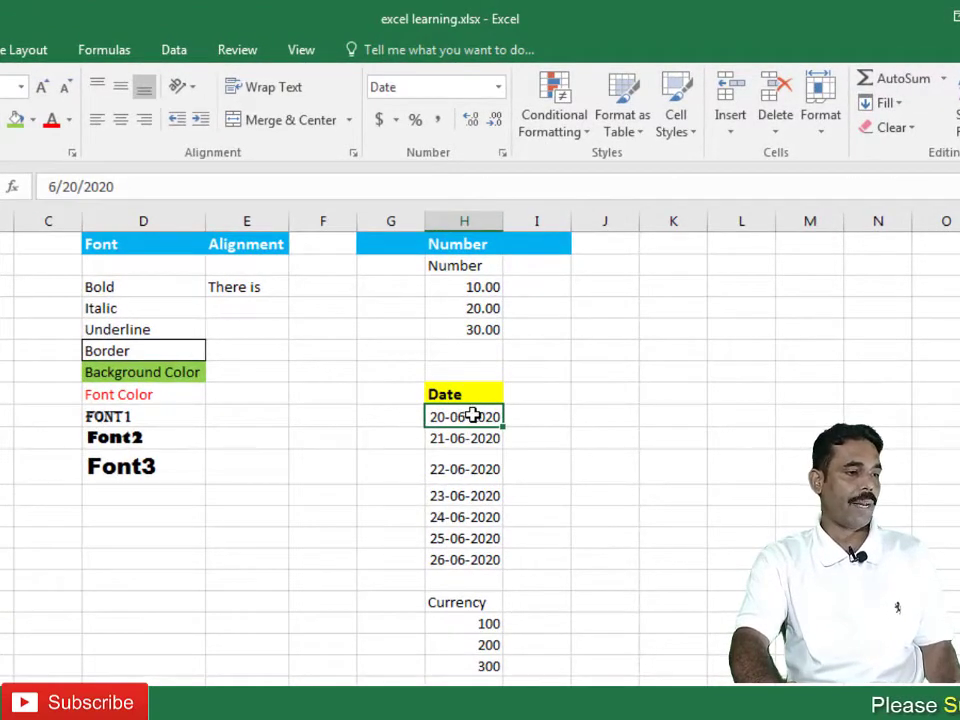
left_click_drag(472, 416, 469, 565)
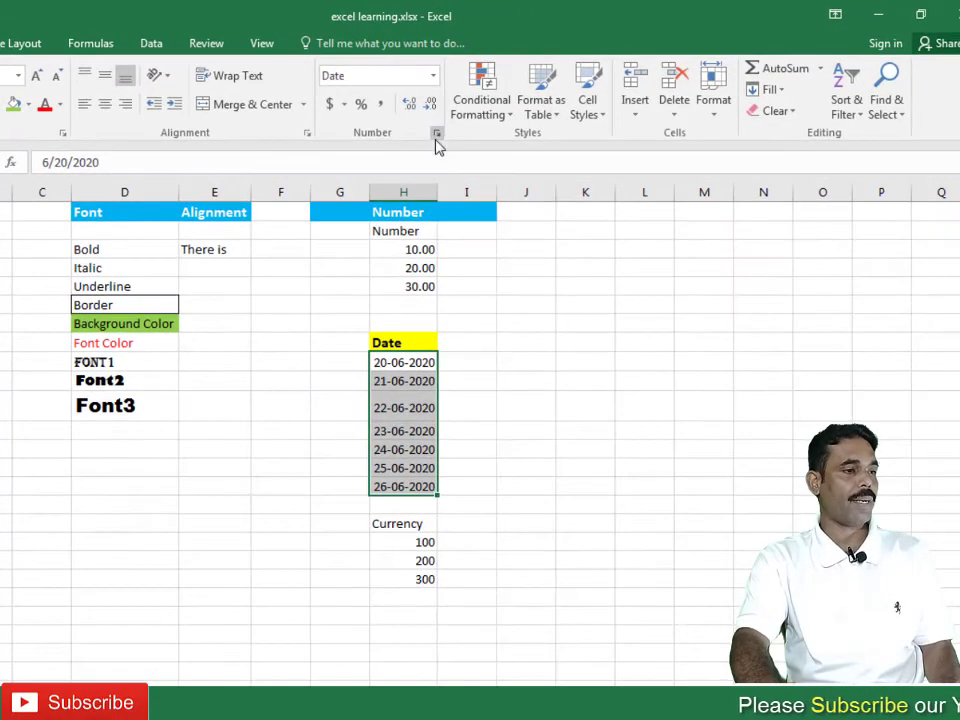
left_click(436, 134)
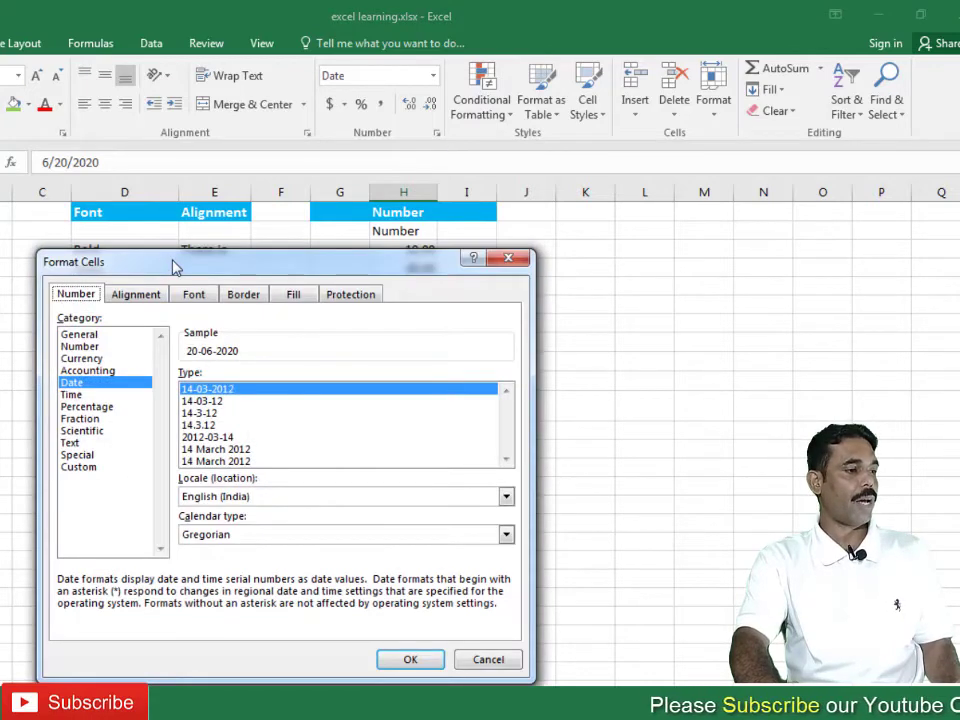
left_click_drag(174, 266, 169, 282)
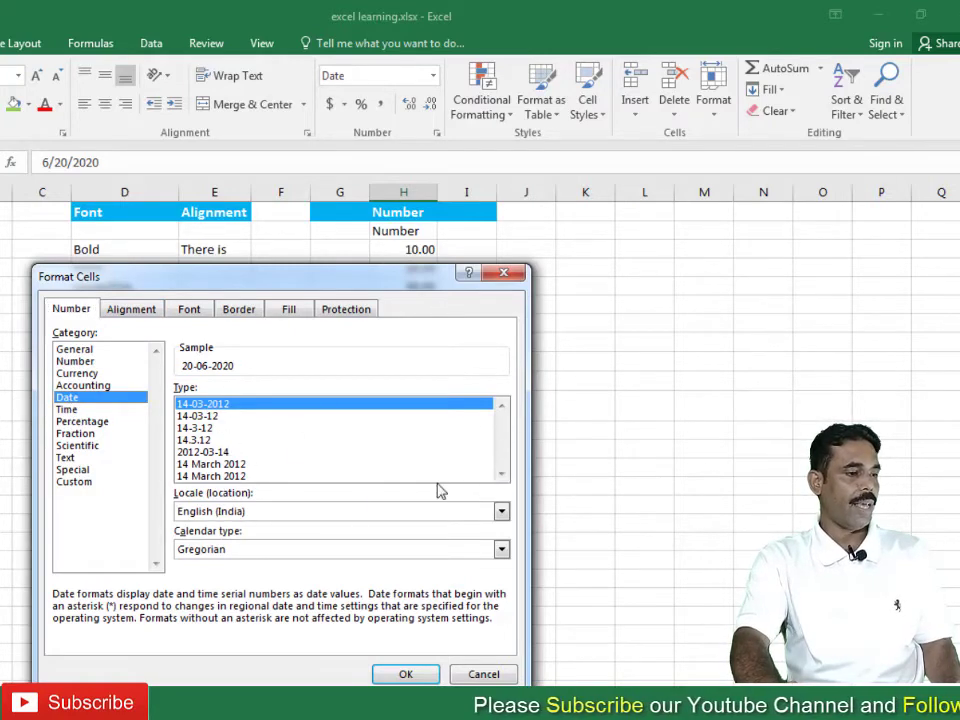
left_click(210, 465)
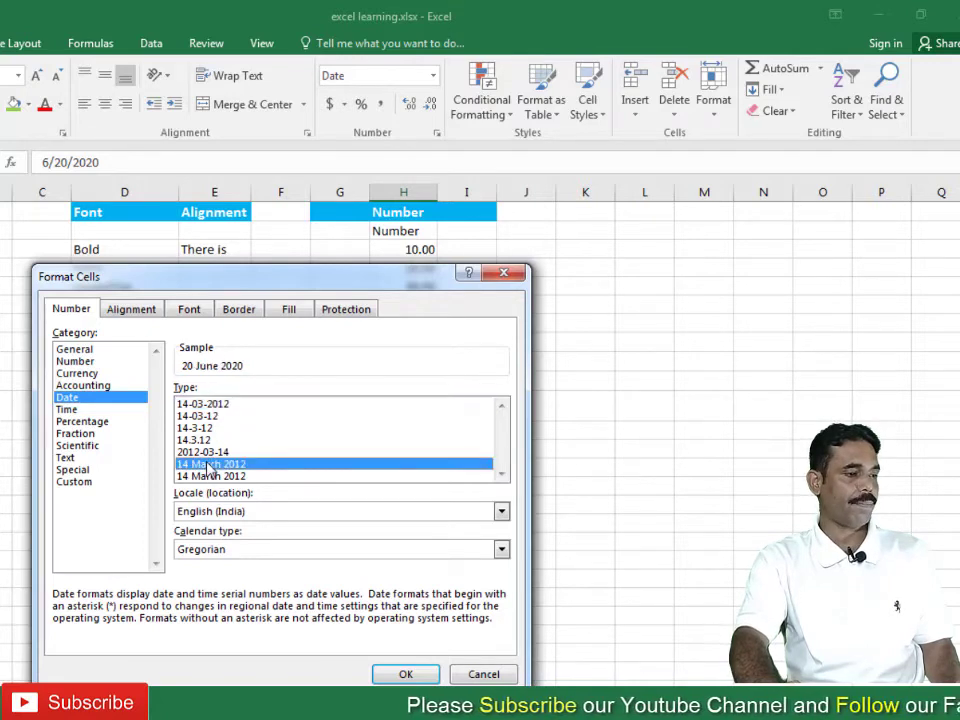
left_click(403, 670)
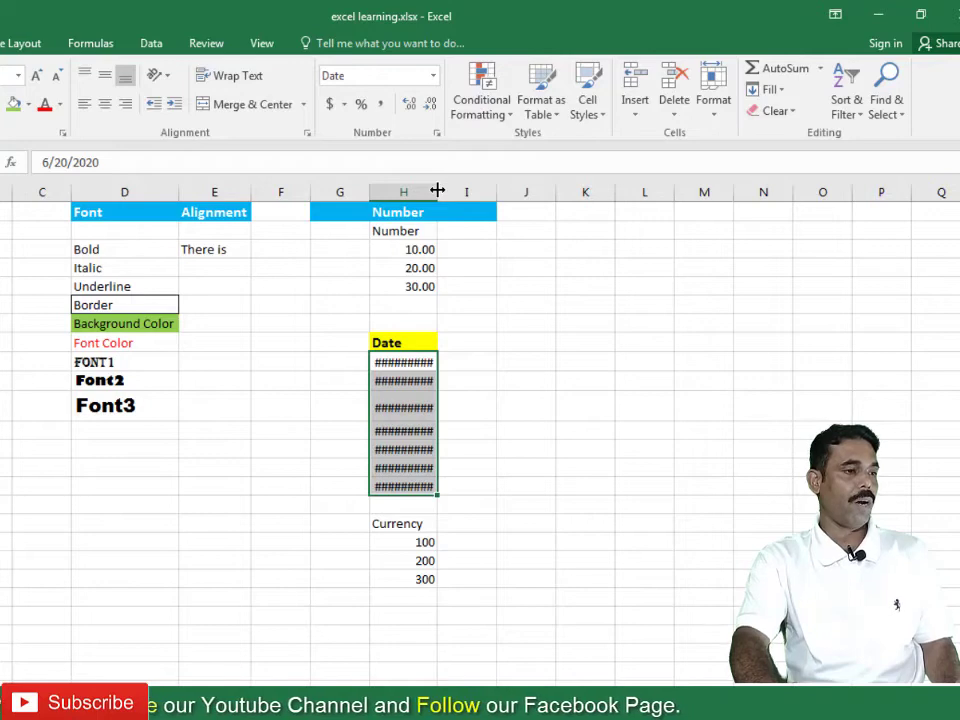
double_click(437, 190)
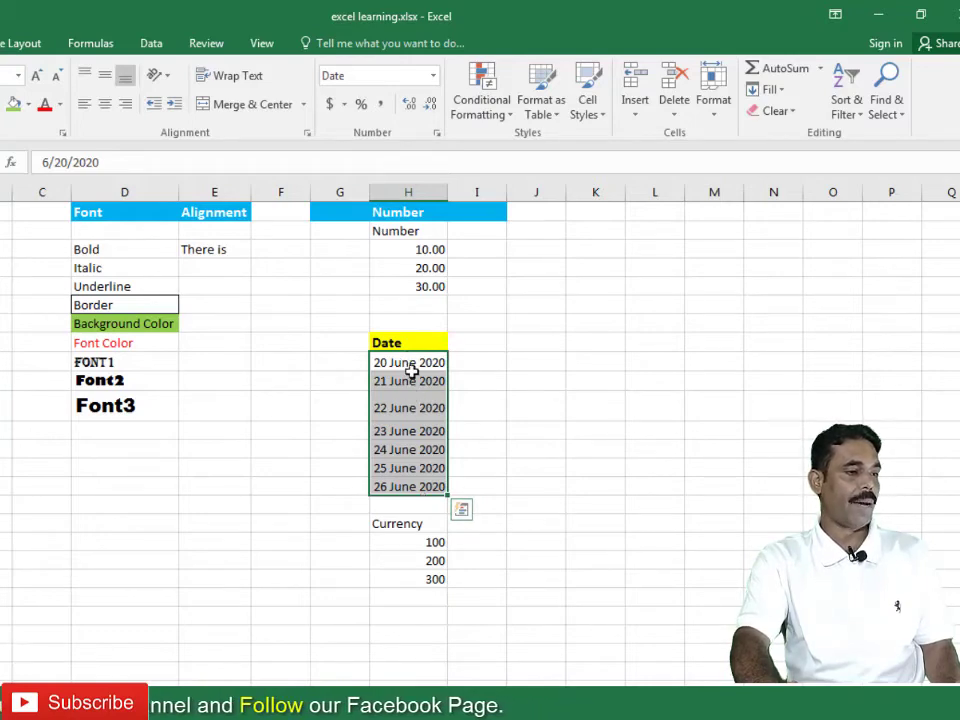
Format the amounts in H18:H20 as Currency with the $ symbol and 2 decimal places.
left_click(422, 545)
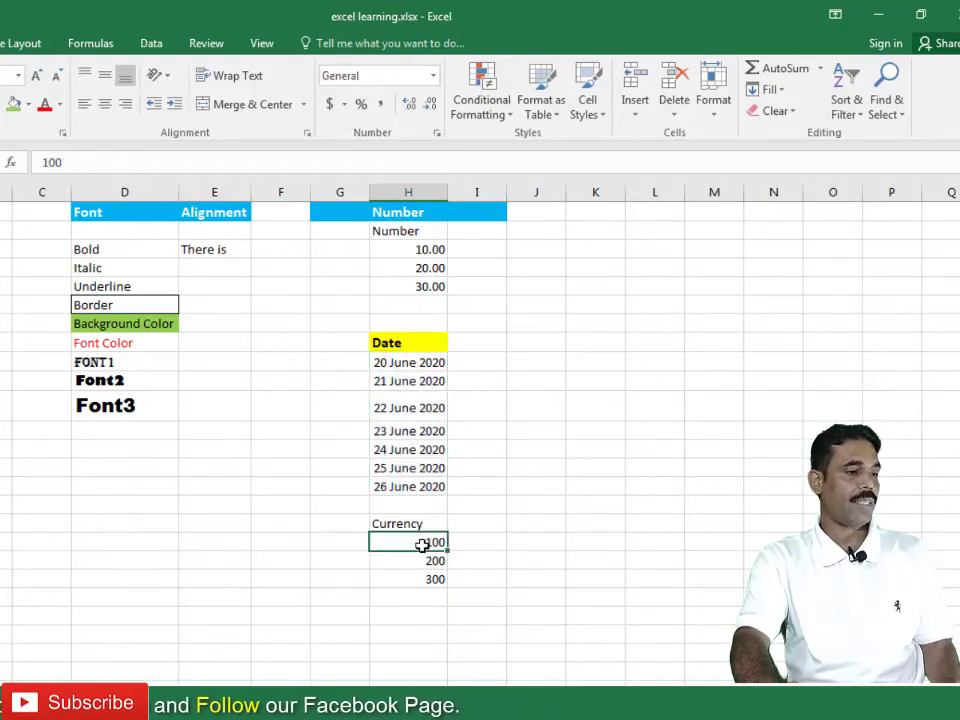
left_click_drag(415, 540, 419, 578)
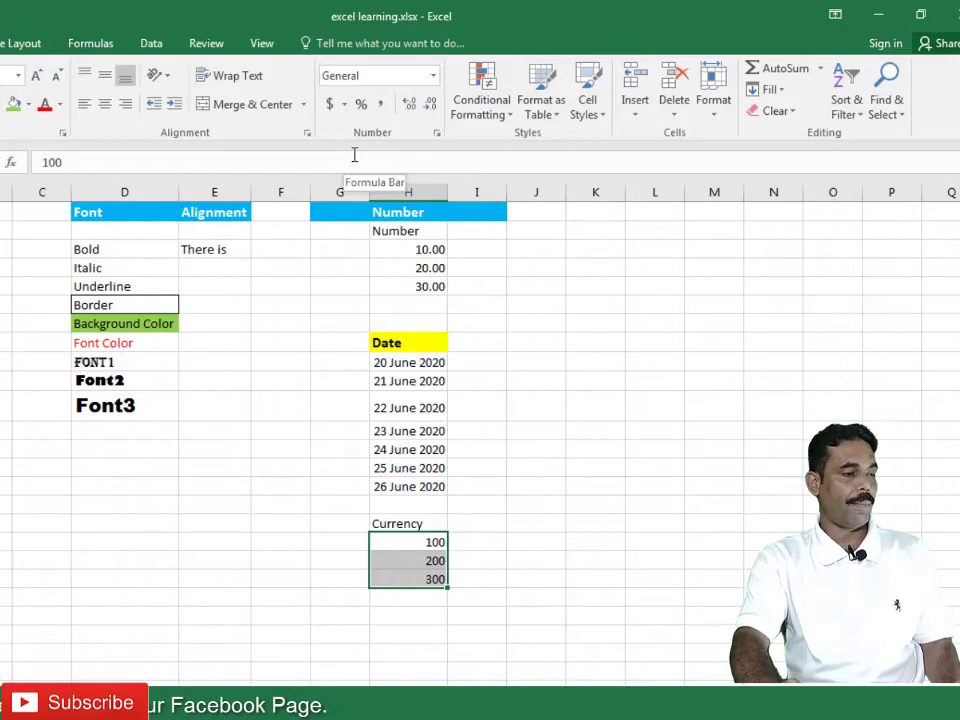
left_click(436, 133)
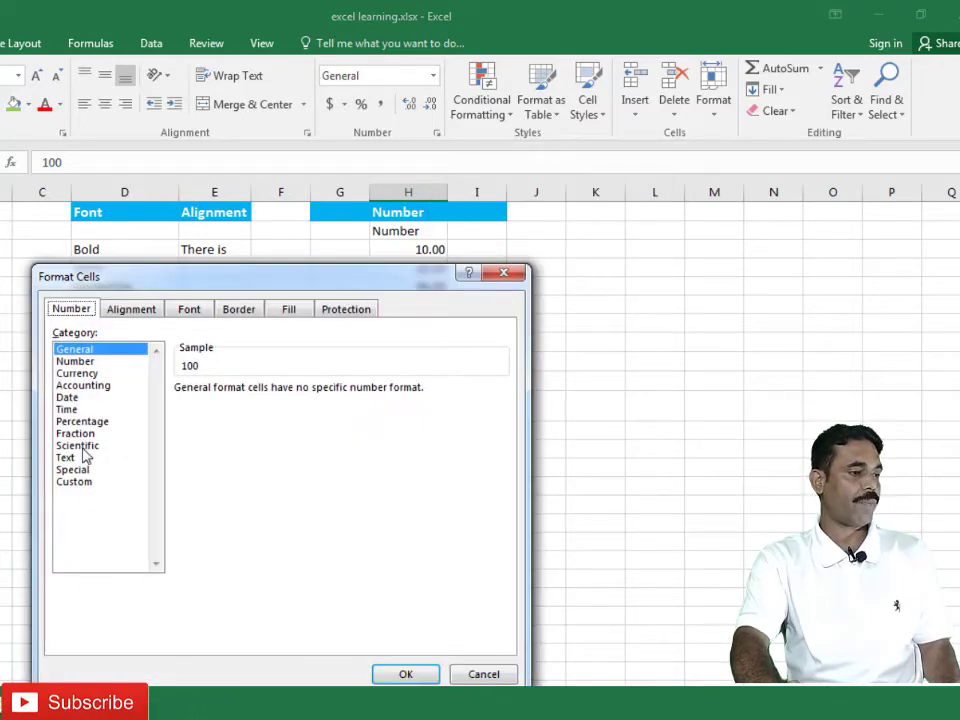
left_click(78, 374)
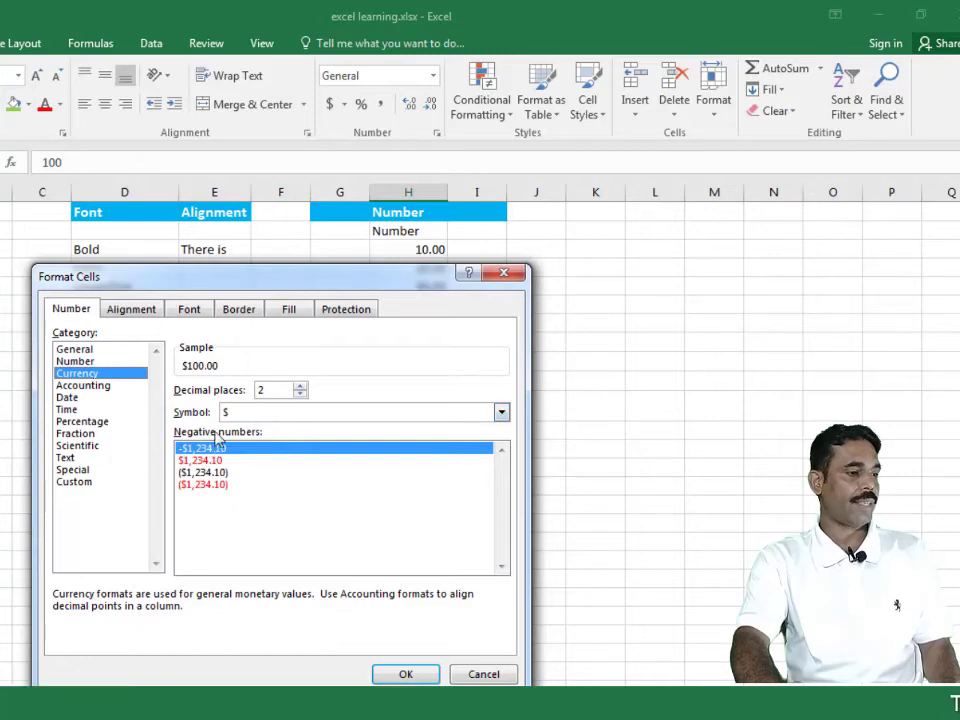
left_click(398, 676)
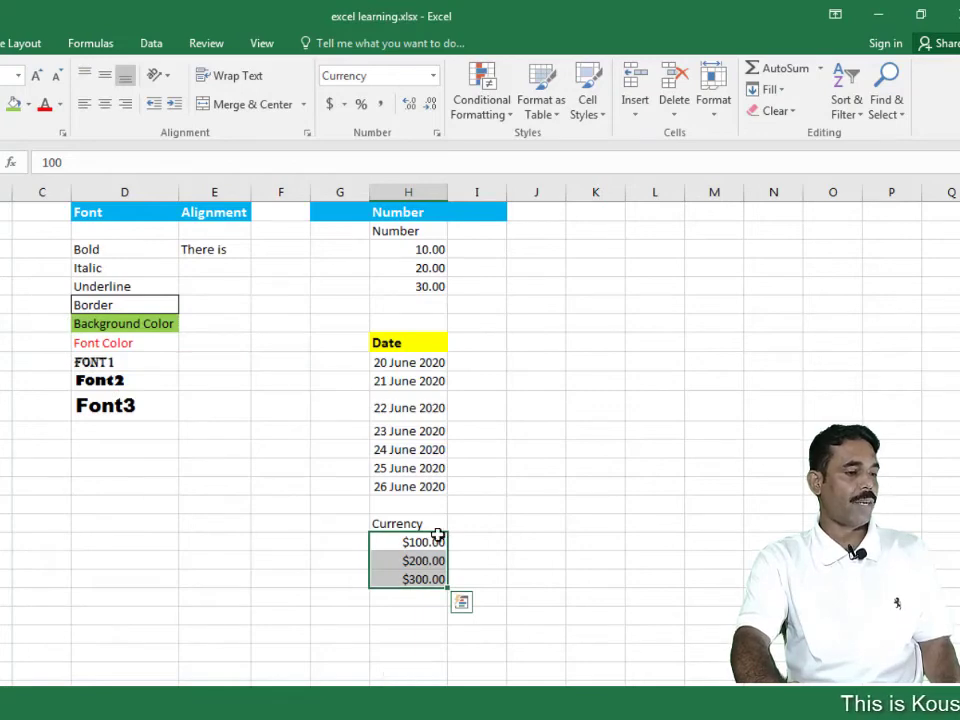
Change the currency symbol of H18:H20 to ₹ Bangla (India).
left_click(343, 104)
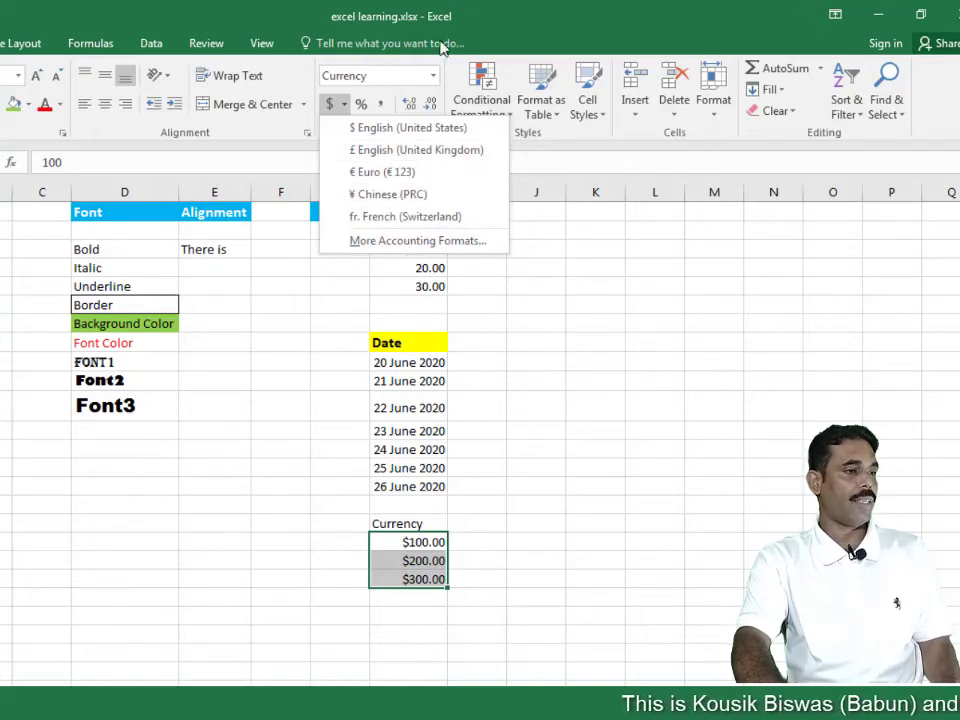
left_click(487, 36)
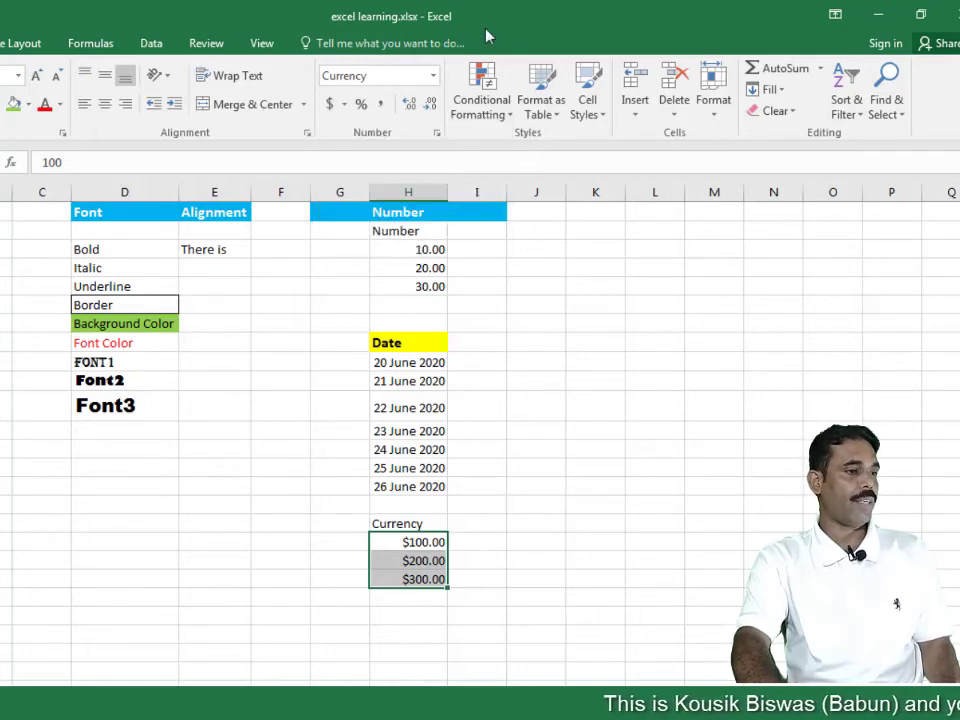
left_click(437, 134)
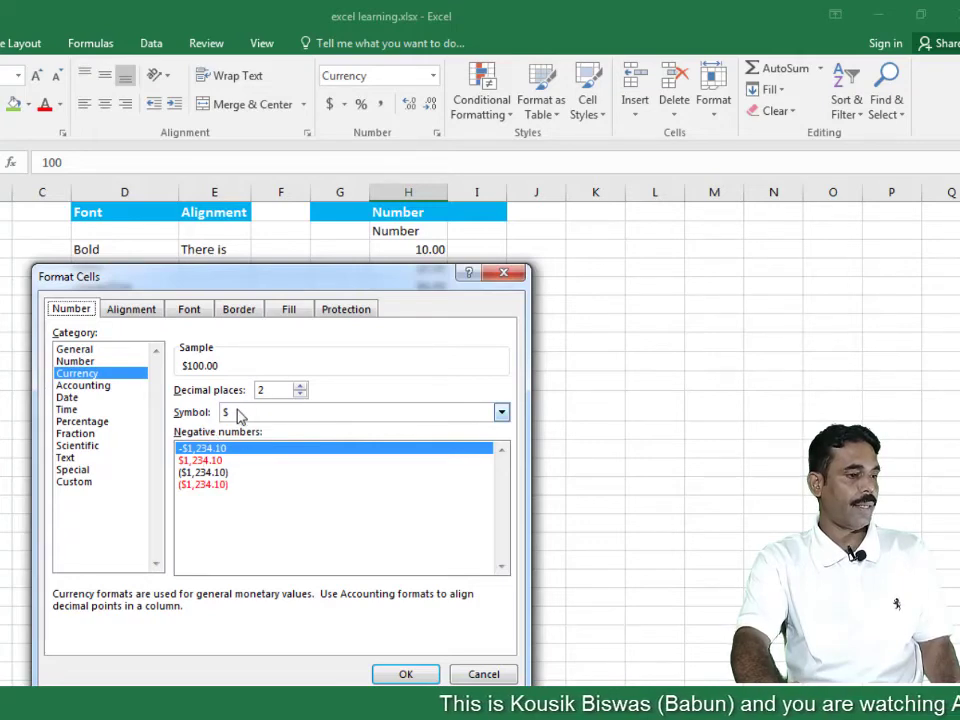
left_click(384, 422)
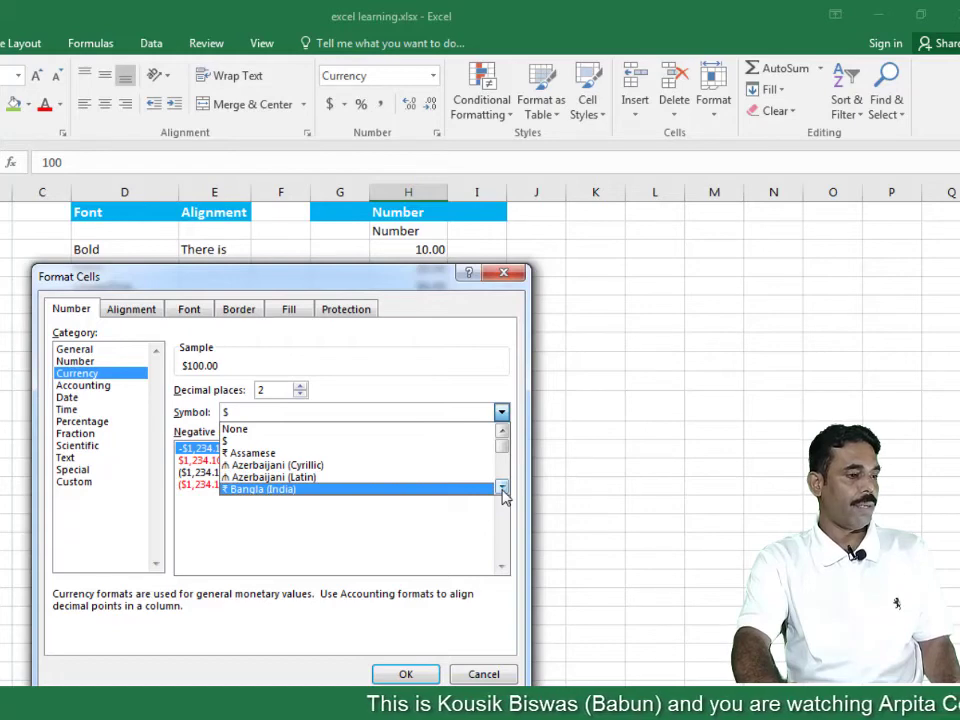
left_click(503, 488)
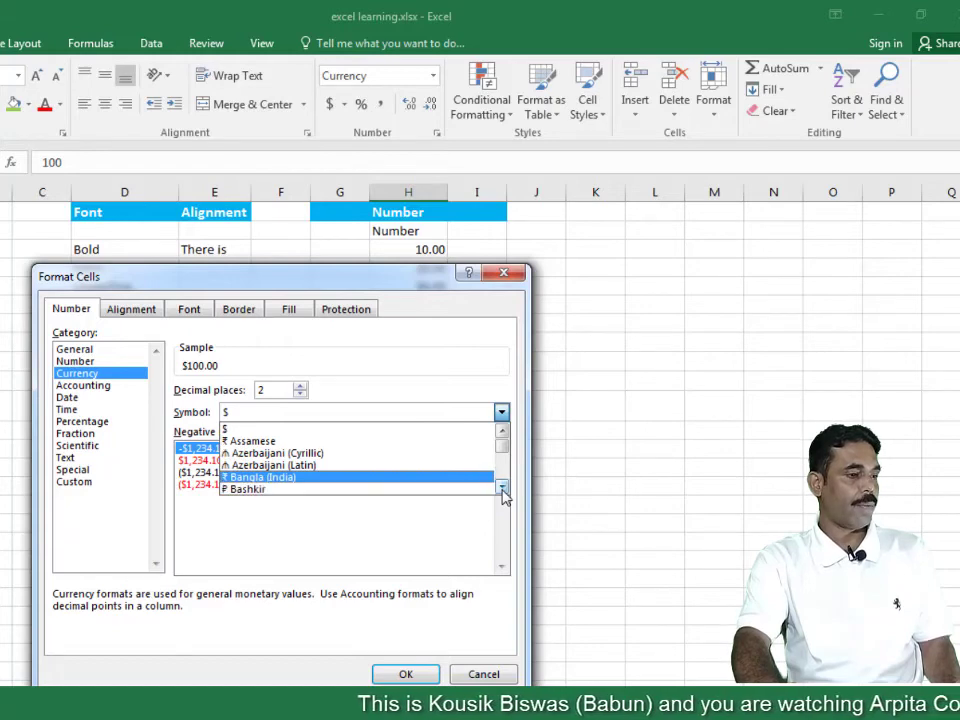
left_click(268, 478)
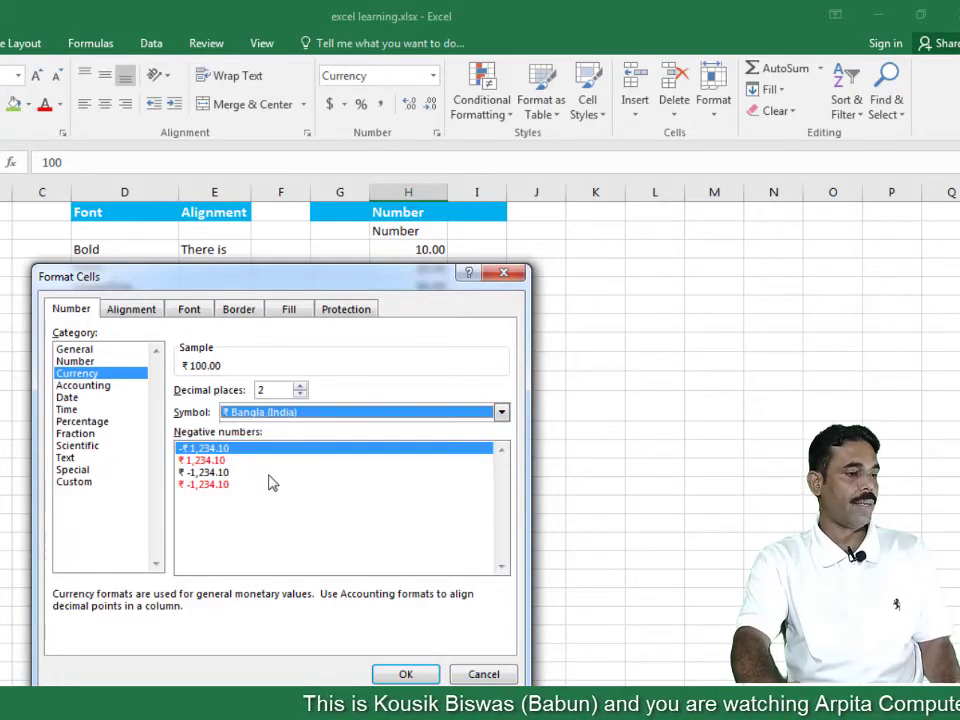
left_click(416, 672)
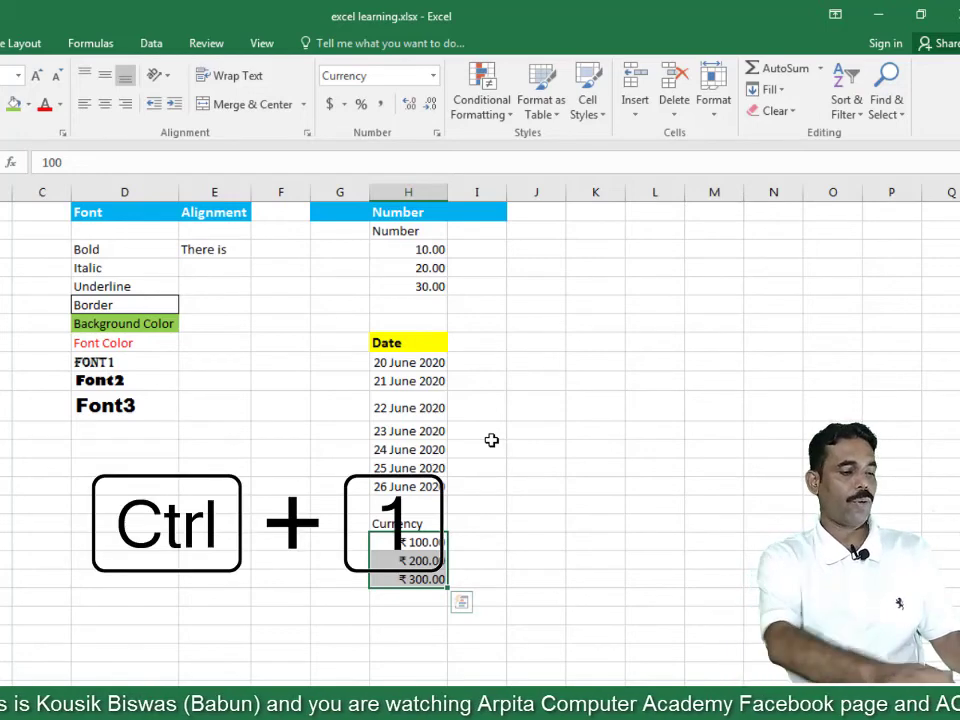
Look through the Number, Alignment, Font, Border and Fill settings for H18:H20, and close them without applying changes.
key("ctrl+1")
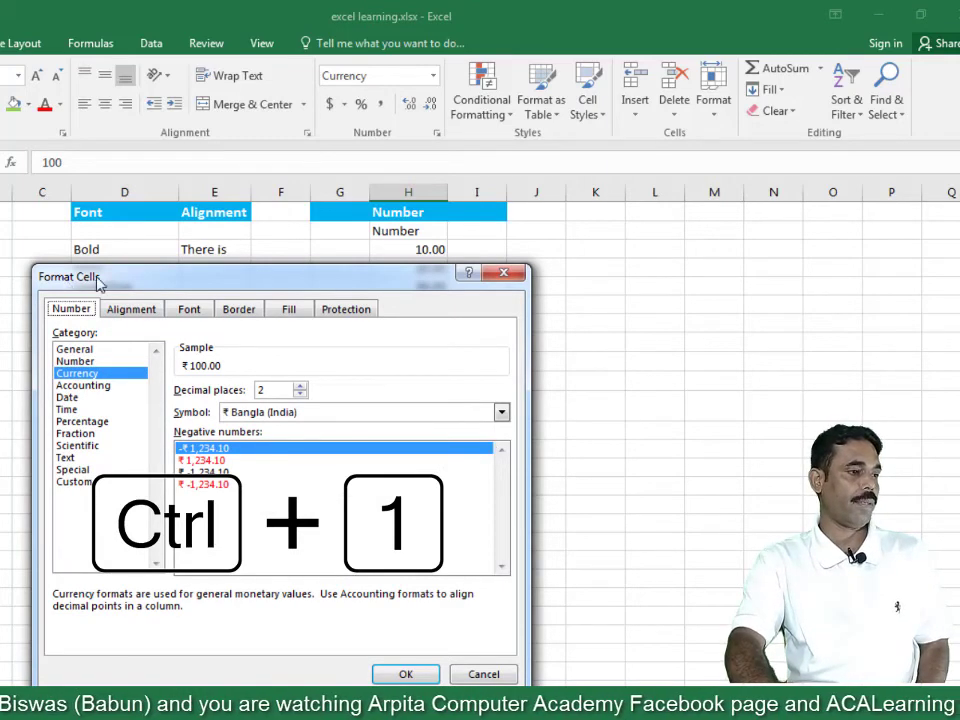
left_click_drag(122, 281, 117, 286)
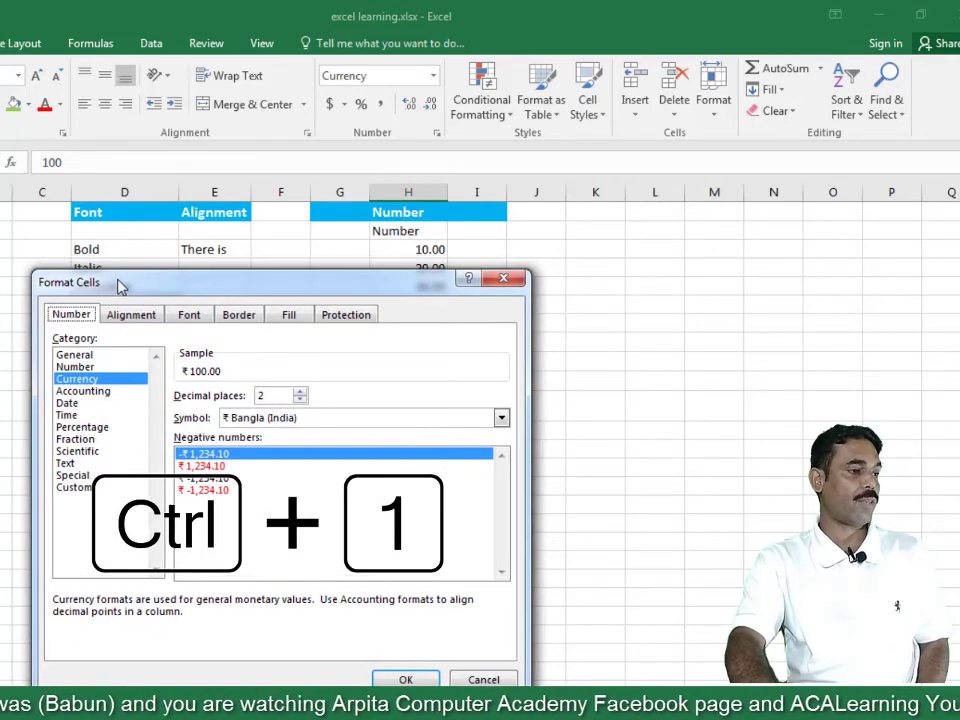
left_click(64, 321)
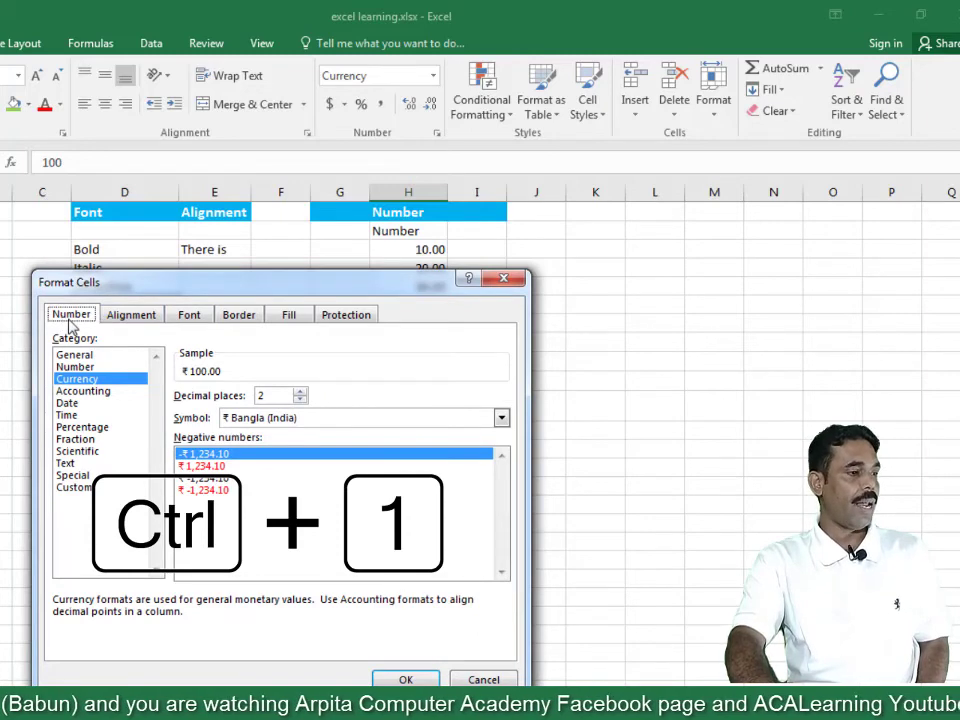
left_click(130, 320)
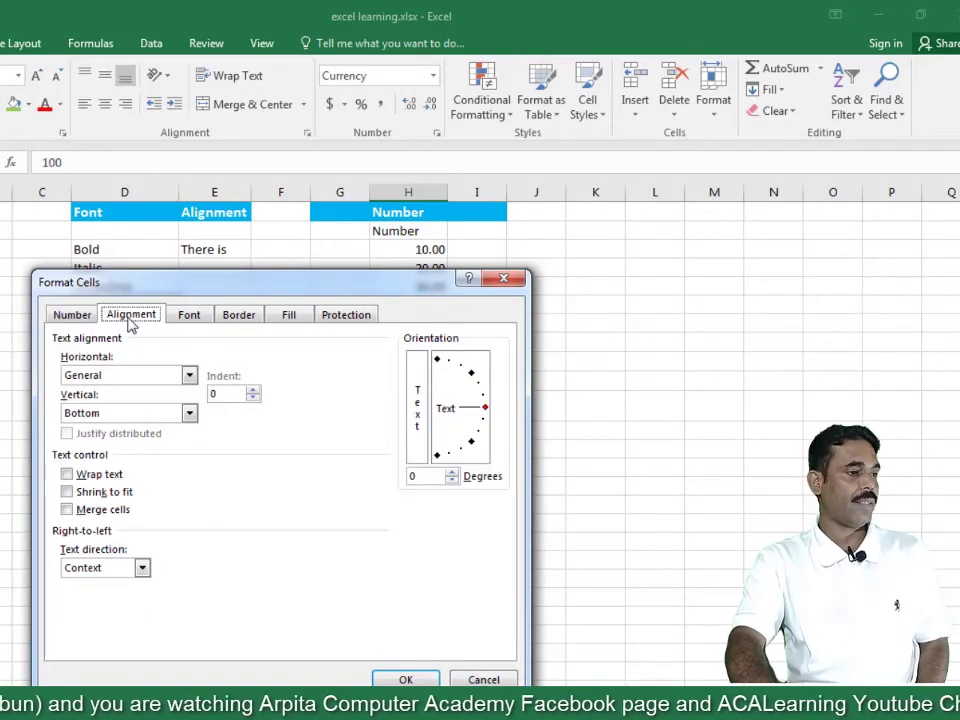
left_click(187, 316)
left_click(240, 320)
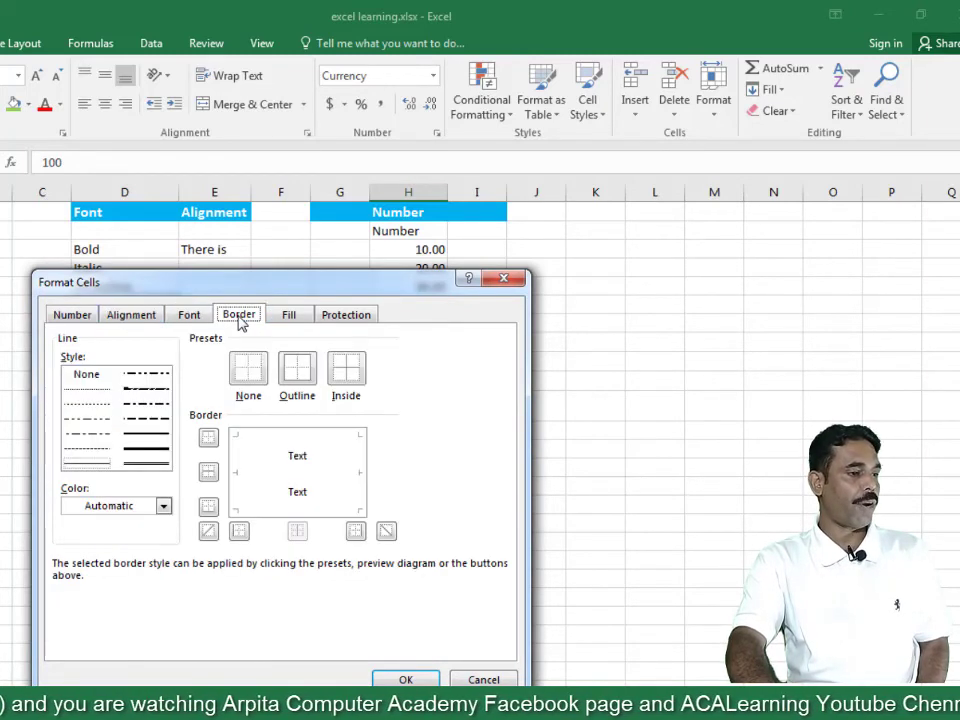
left_click(282, 320)
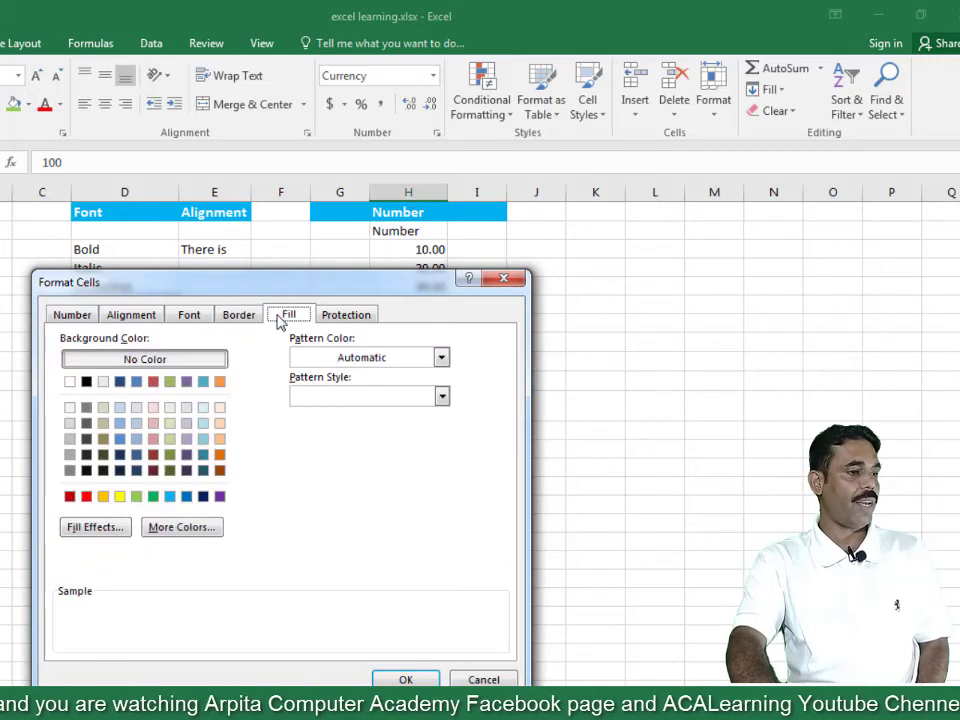
left_click(61, 318)
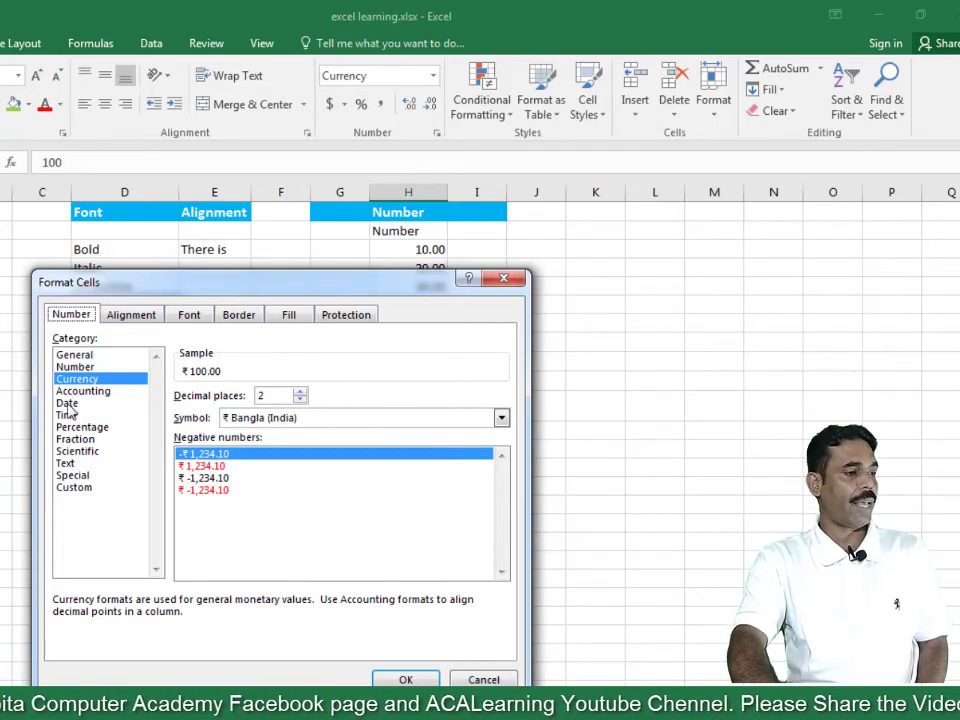
left_click(495, 679)
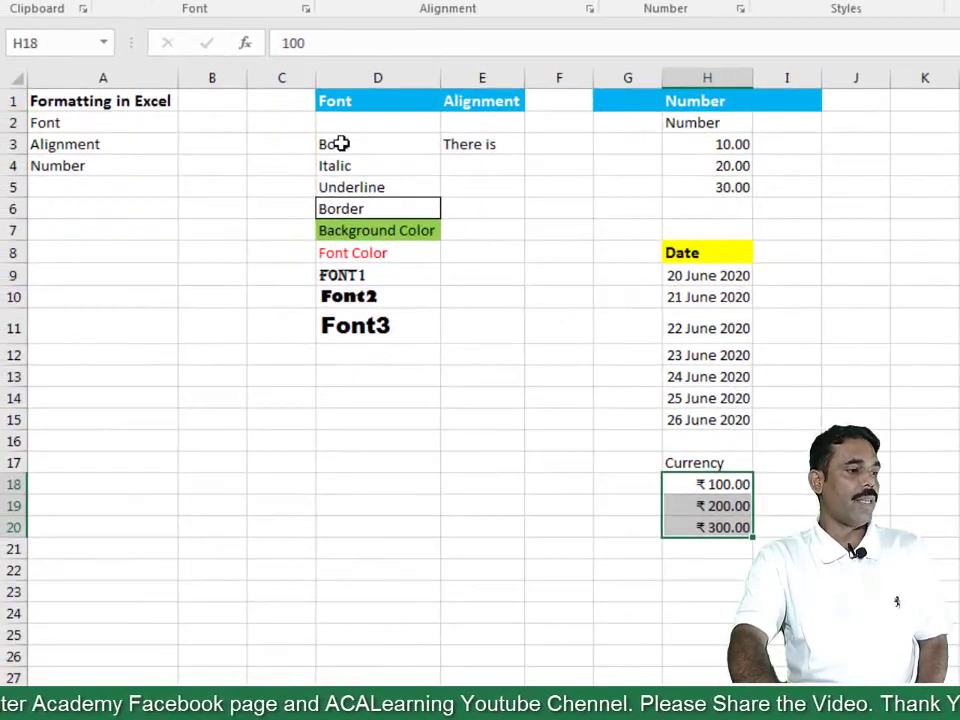
Open the cell formatting options for the range D3:D10, and close them without applying changes.
left_click_drag(92, 249, 94, 377)
left_click_drag(343, 293, 338, 290)
right_click(338, 290)
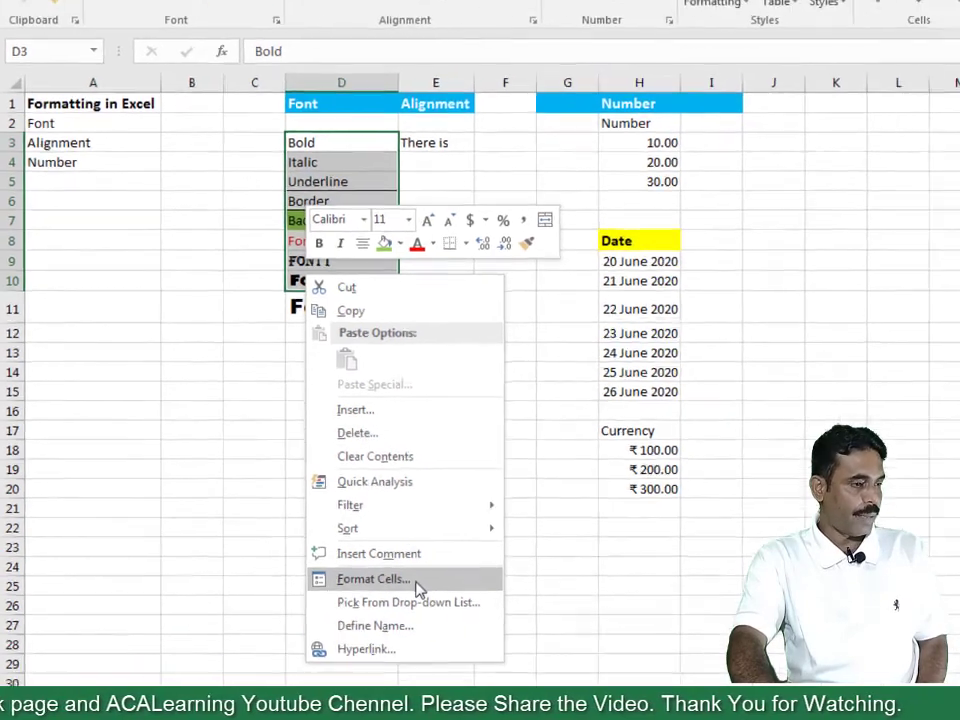
left_click(470, 637)
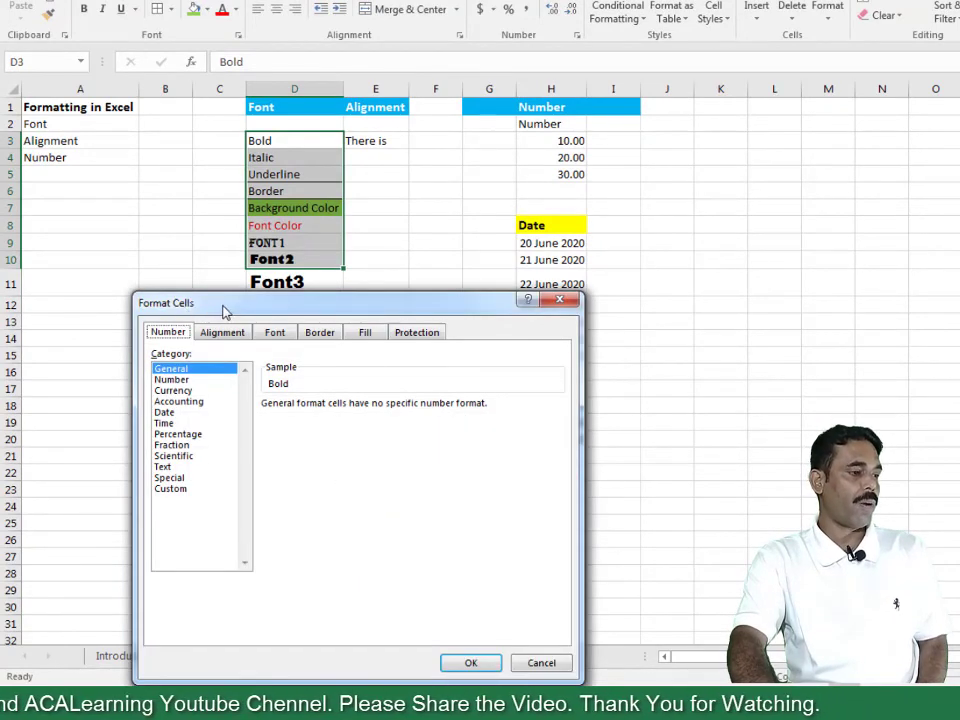
left_click_drag(233, 305, 228, 262)
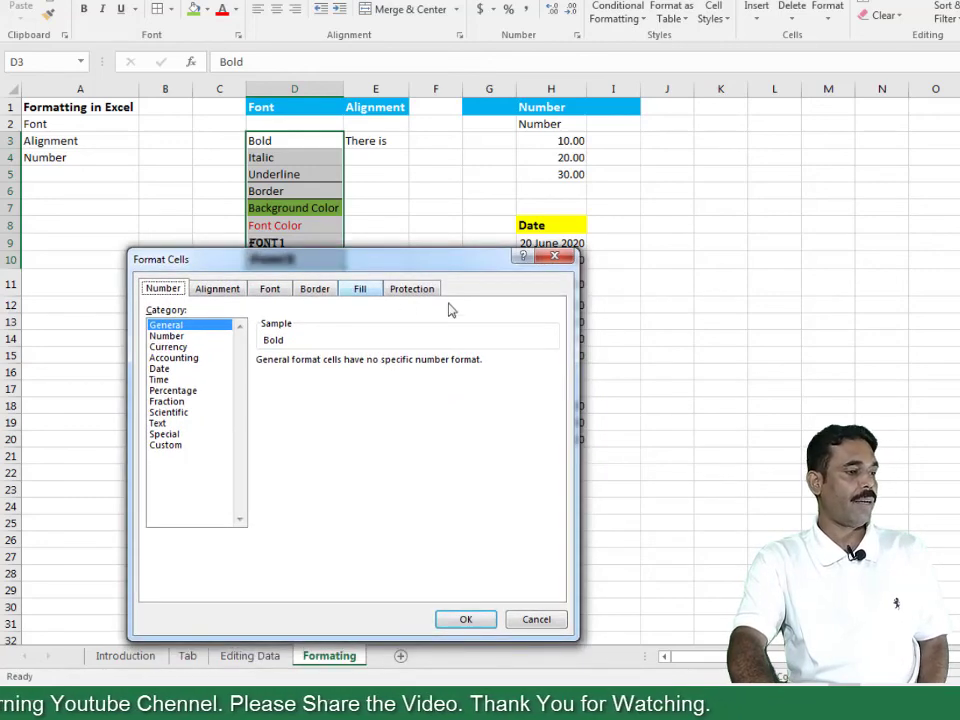
left_click(536, 619)
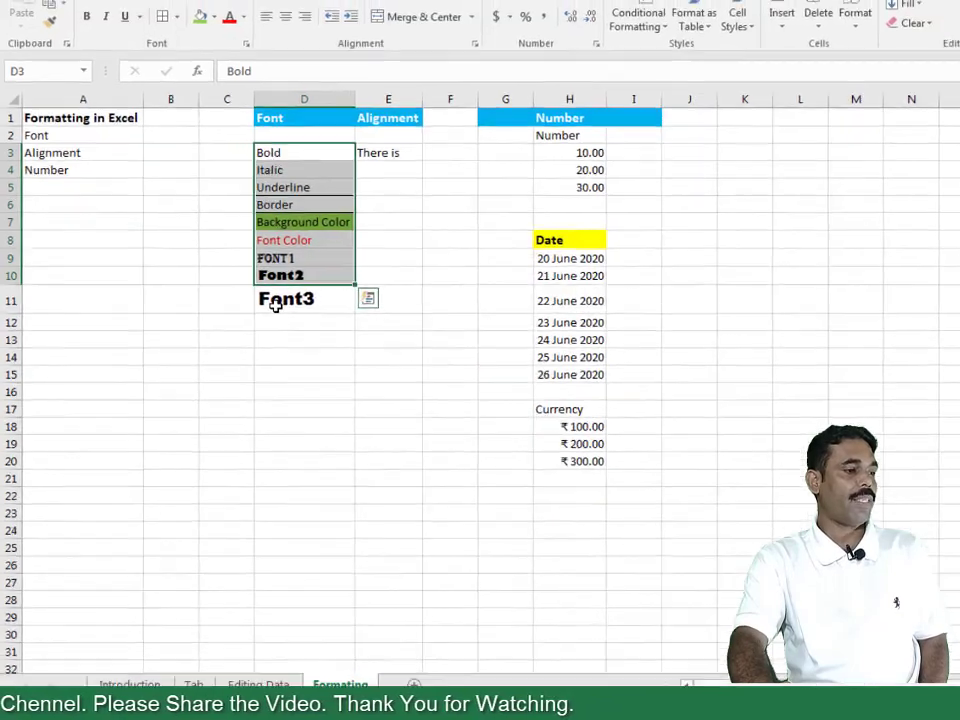
left_click(266, 286)
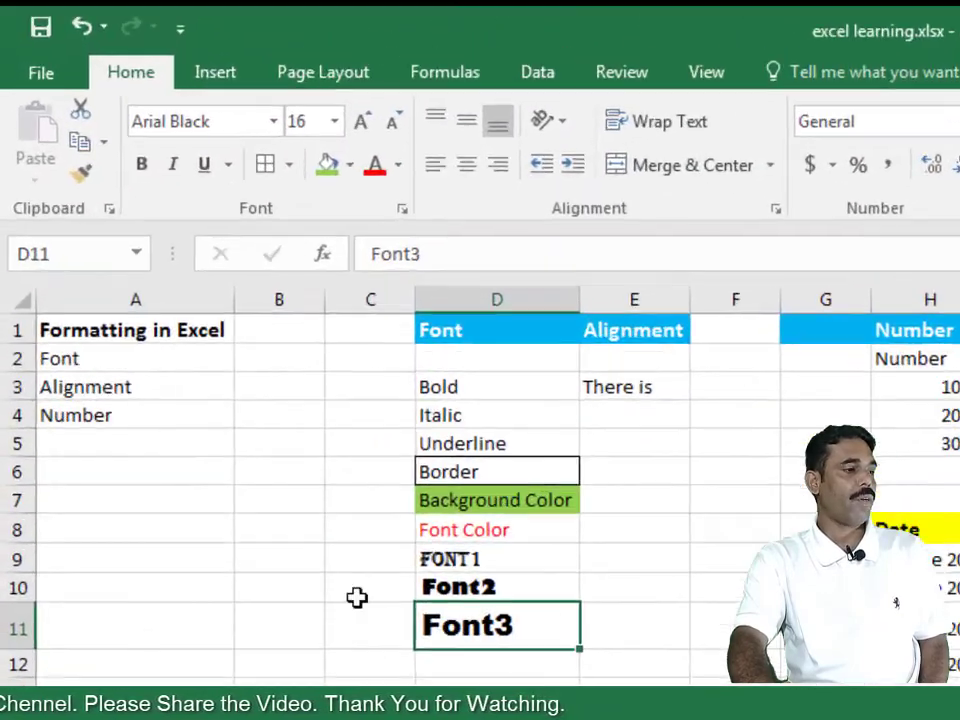